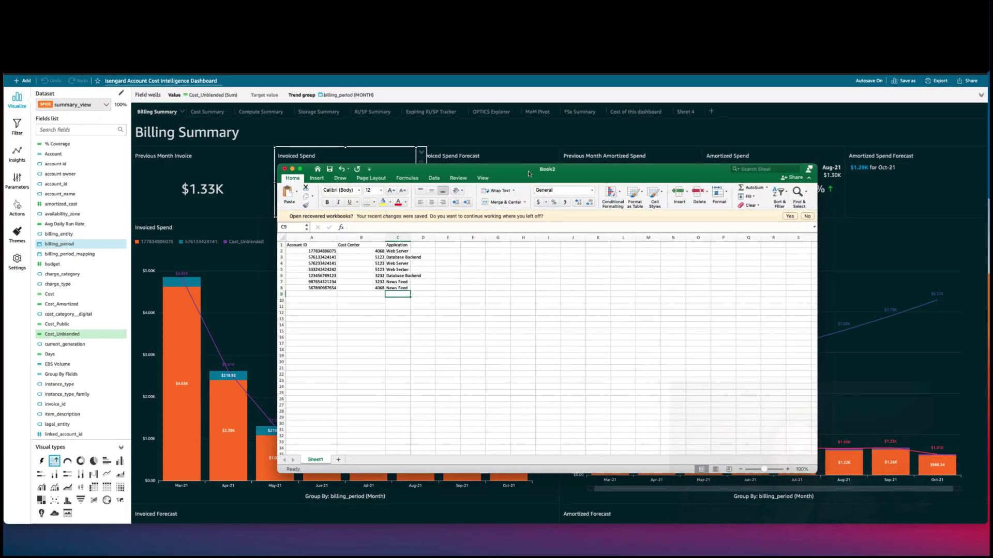
left_click_drag(529, 171, 517, 170)
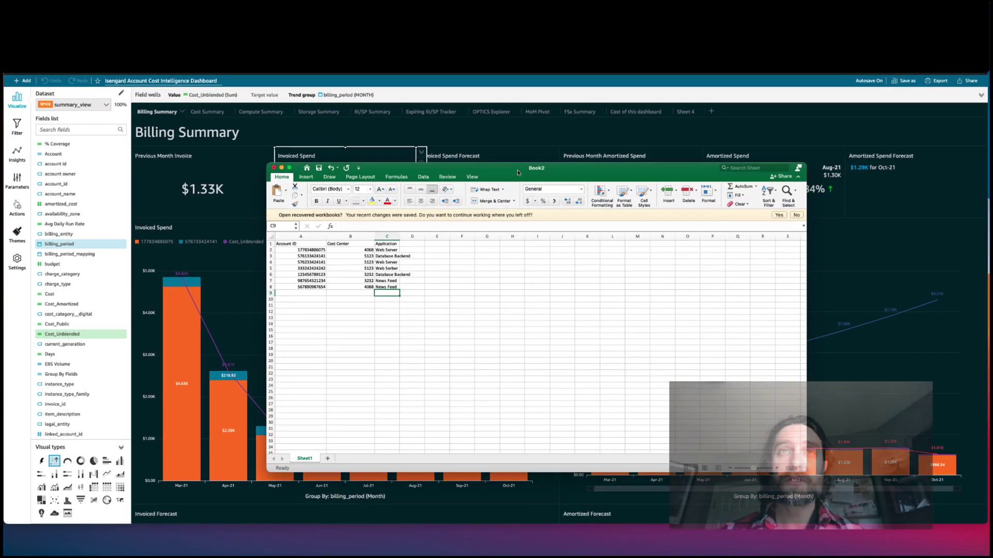
left_click(321, 251)
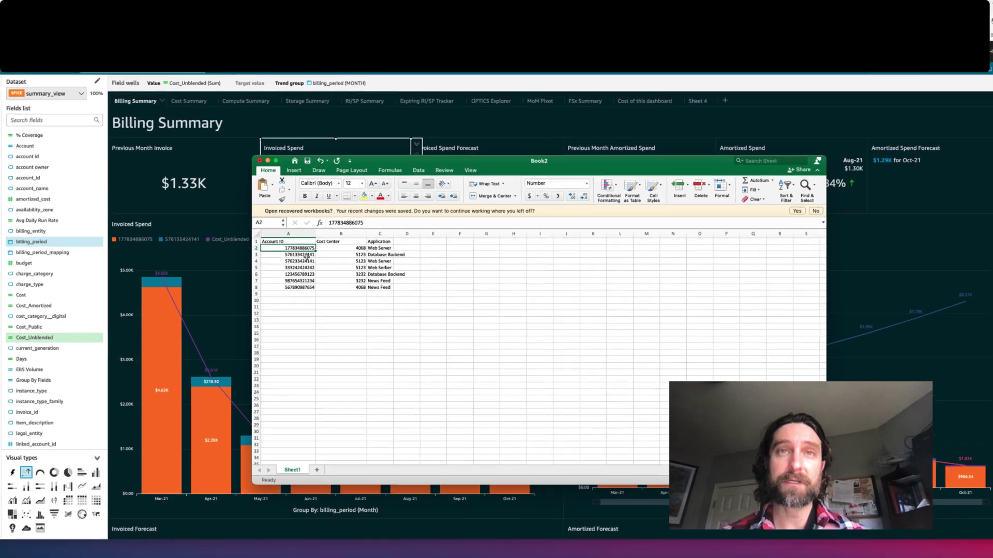
left_click(307, 255)
left_click(305, 267)
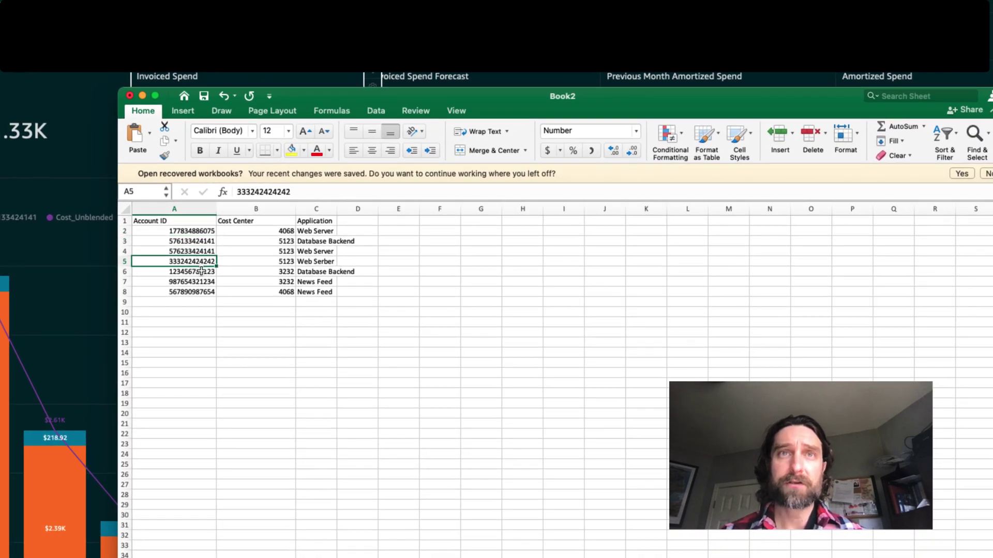
left_click(274, 232)
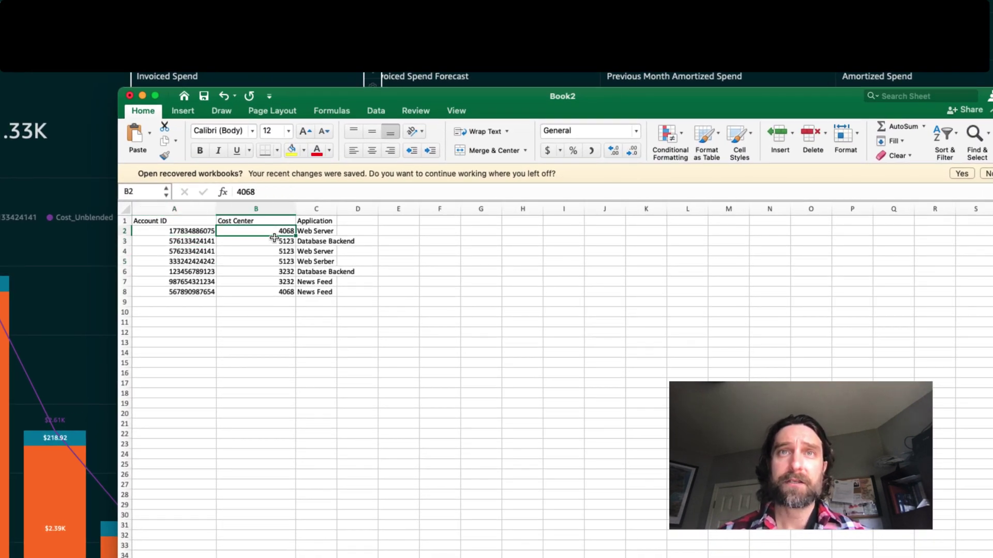
left_click(274, 244)
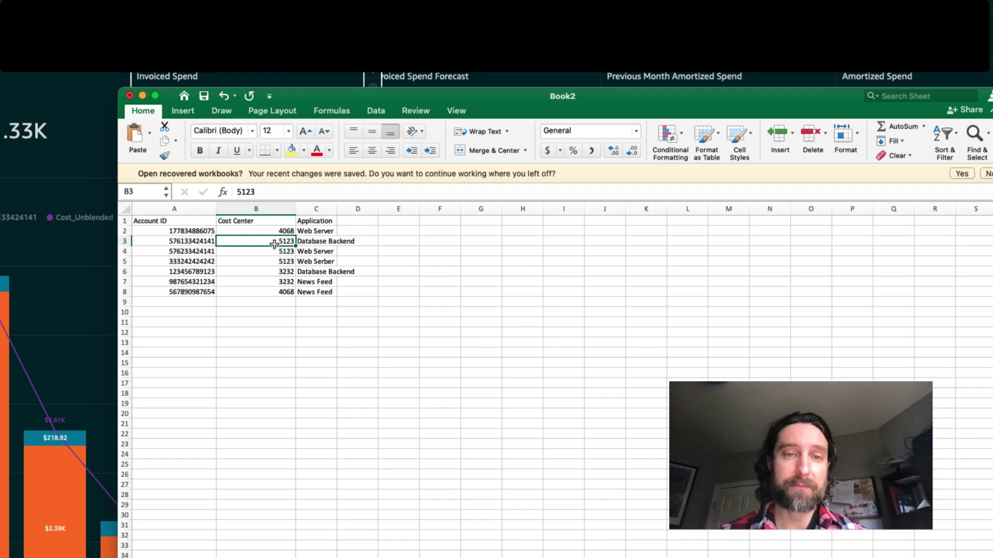
left_click(325, 233)
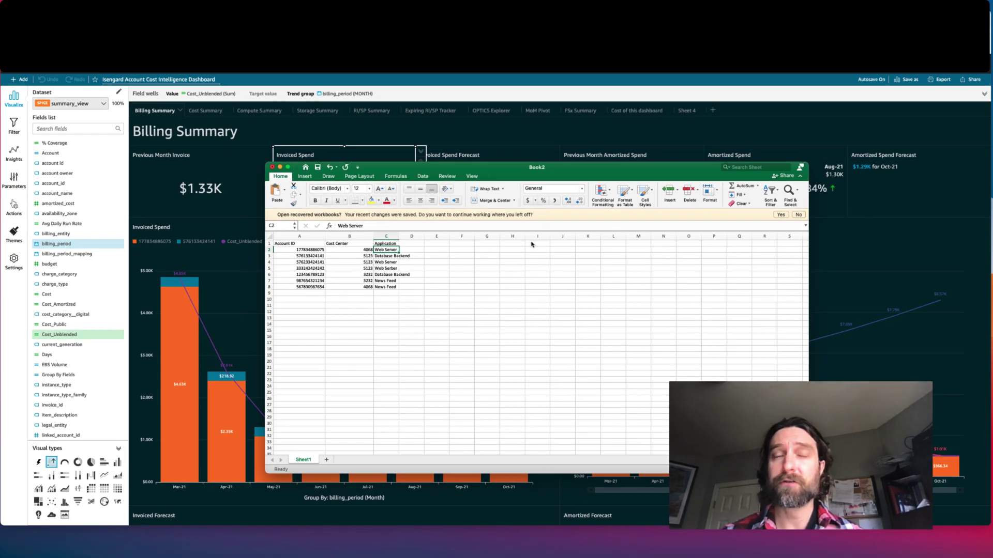
- Save the mapping sheet as demoaccountmapping in CSV UTF-8 (Comma delimited) format
key("super+s")
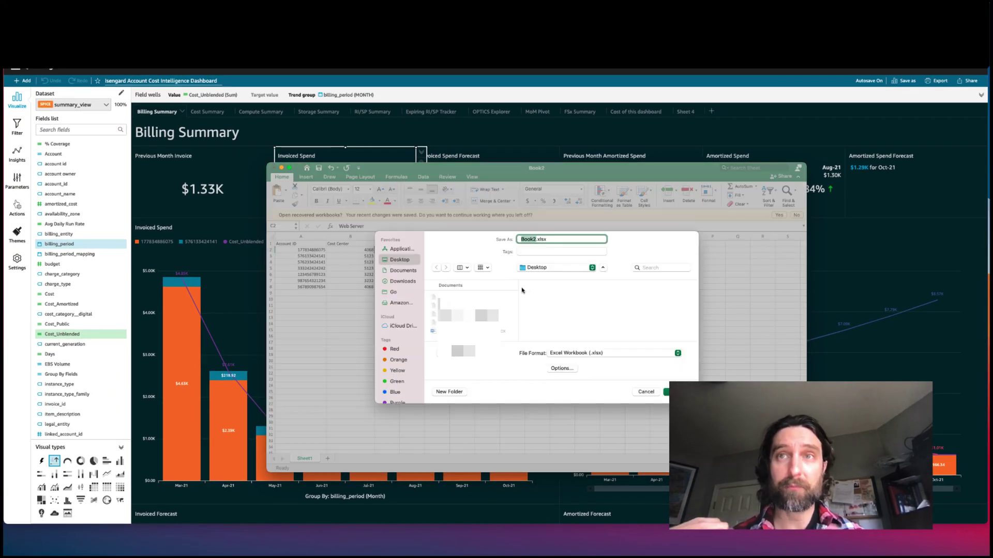
left_click(634, 354)
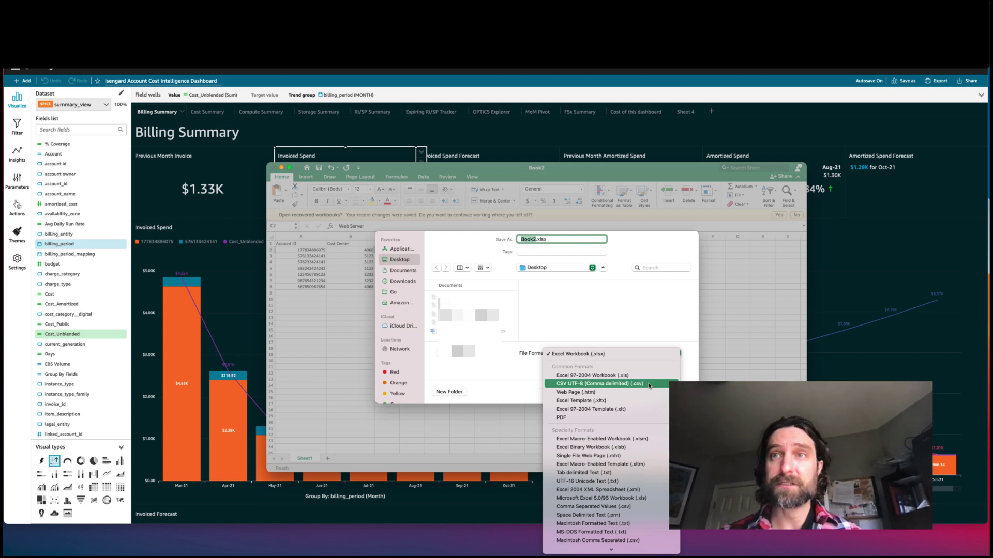
left_click(652, 388)
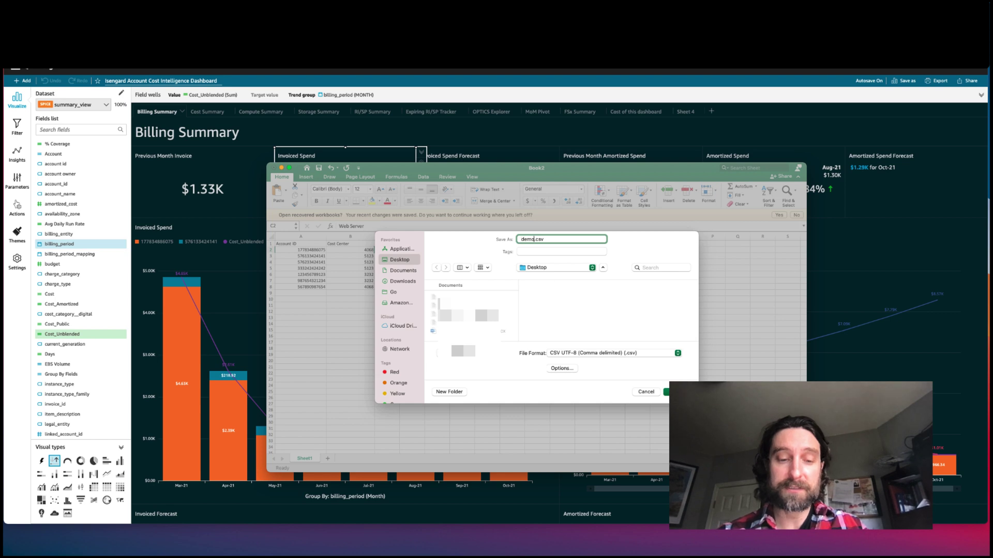
type("pping")
key("Return")
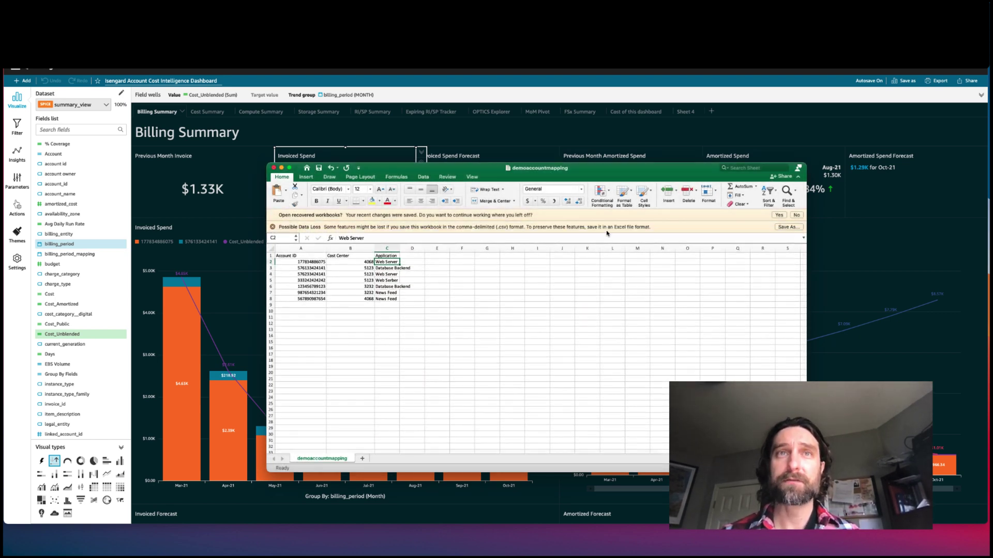
- Back in QuickSight, open the summary_view dataset for editing from the Datasets list
left_click(553, 141)
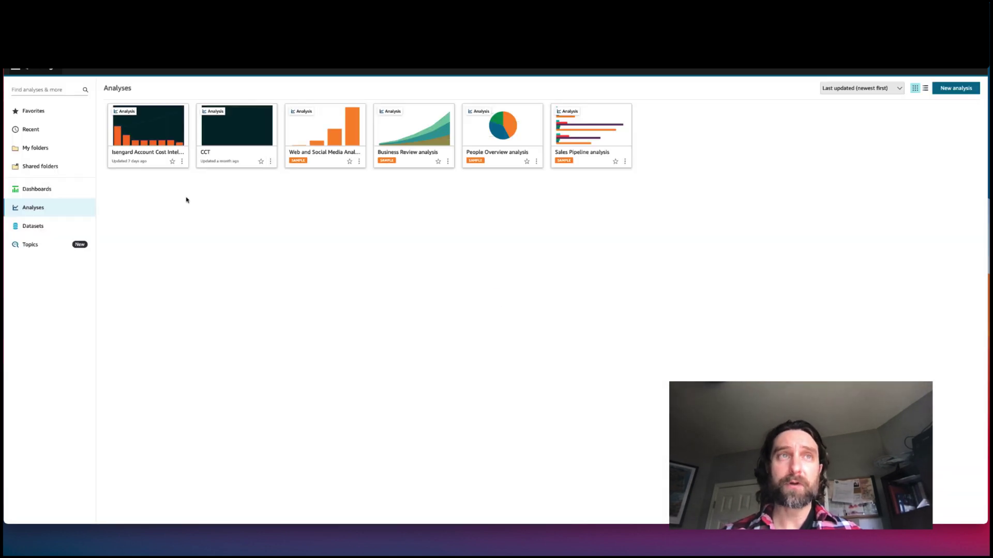
left_click(56, 225)
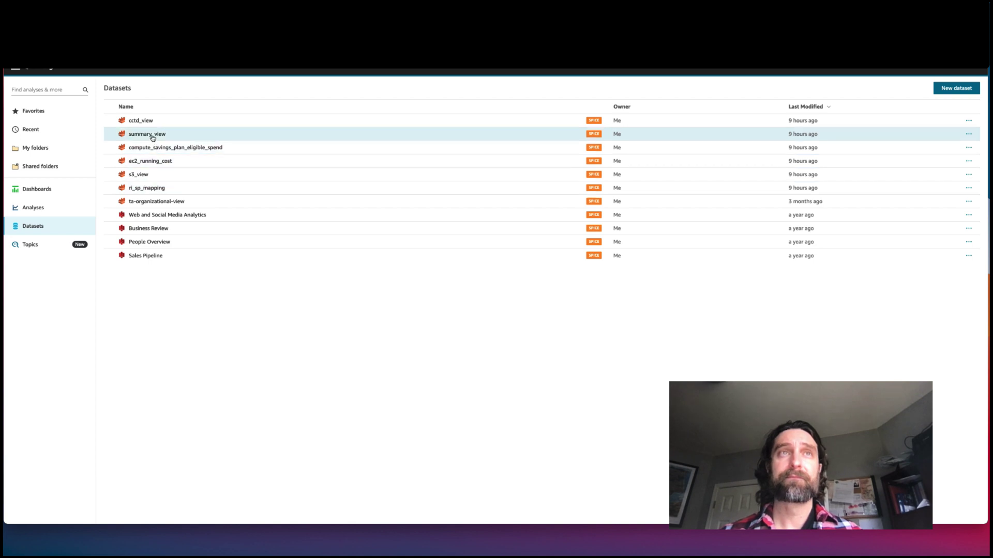
left_click(151, 136)
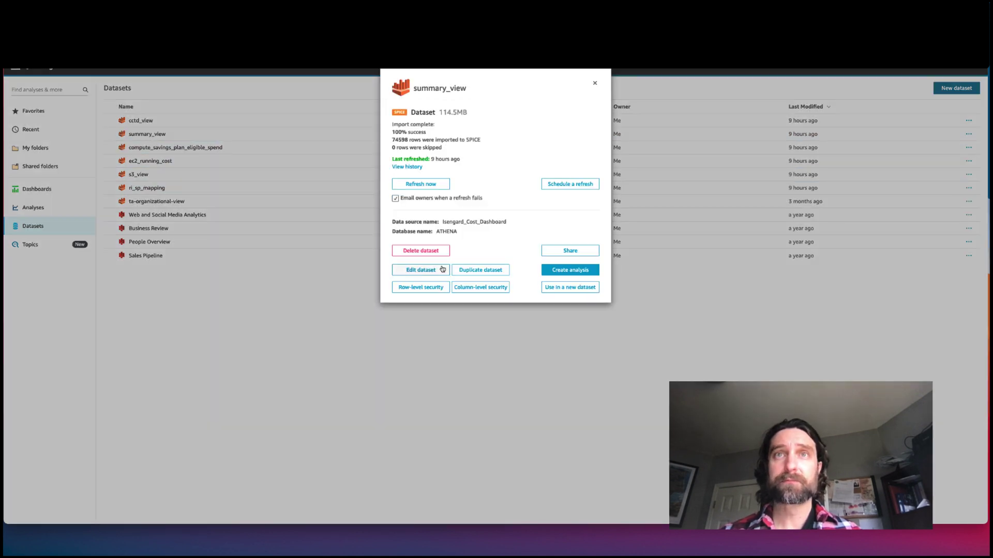
left_click(442, 269)
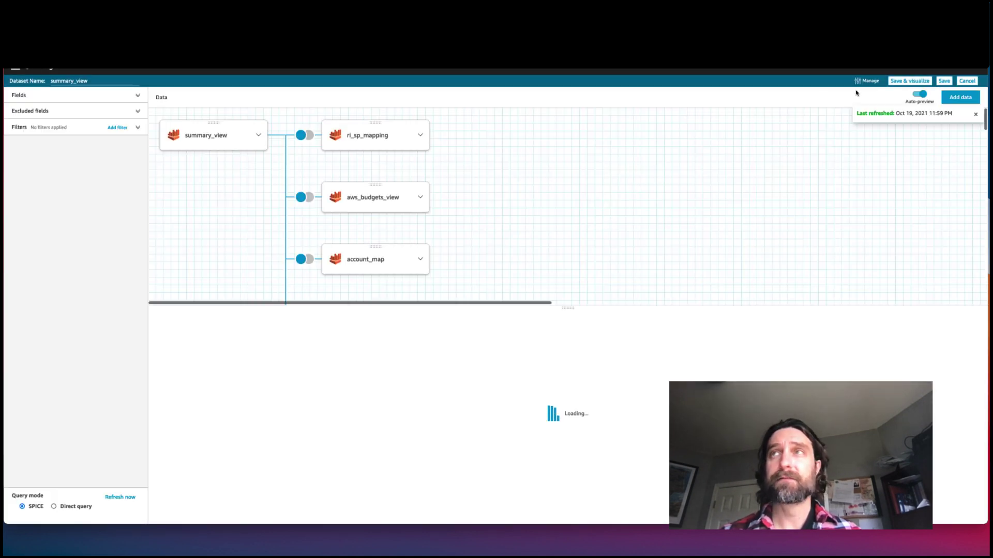
- Add data to summary_view by uploading demoaccountmapping.csv from the computer
left_click(961, 97)
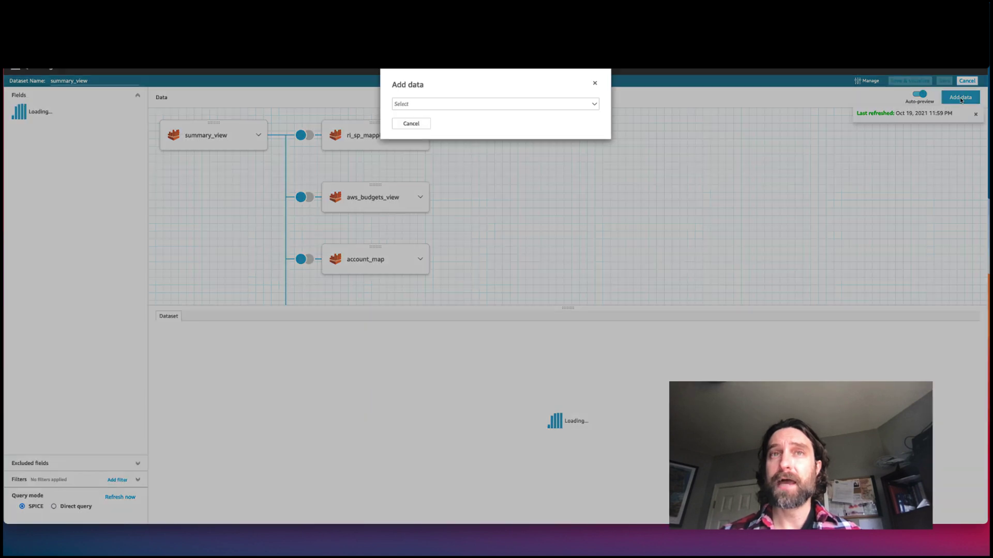
left_click(594, 104)
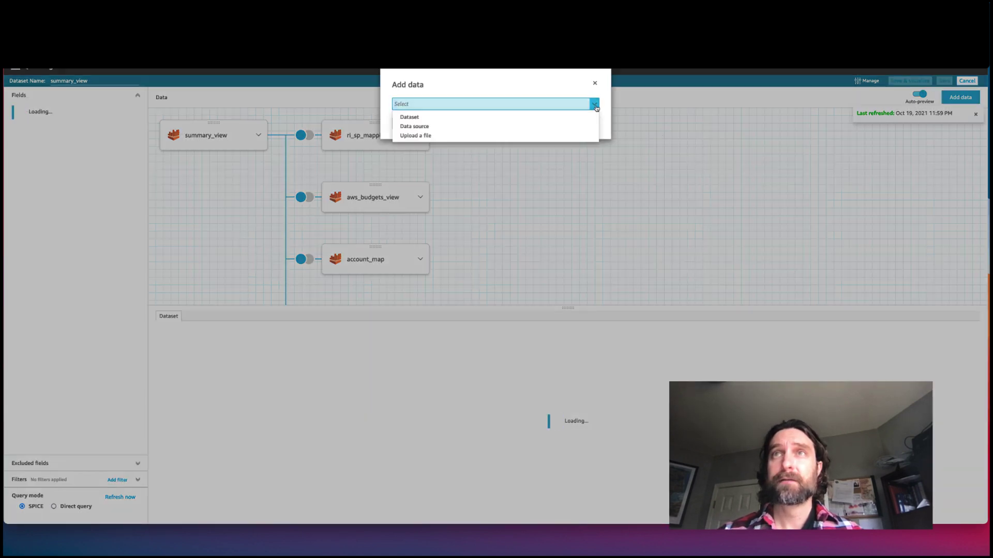
left_click(560, 136)
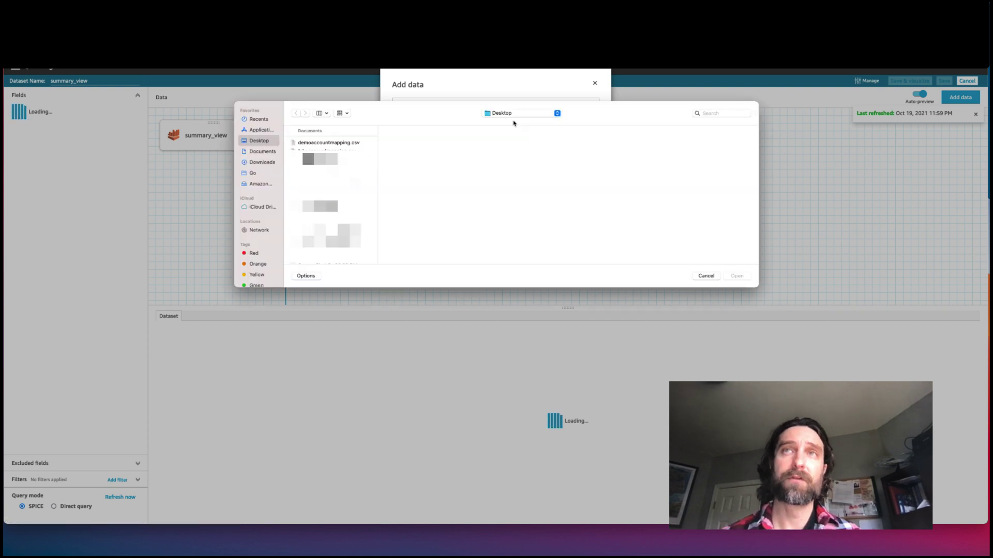
left_click(346, 146)
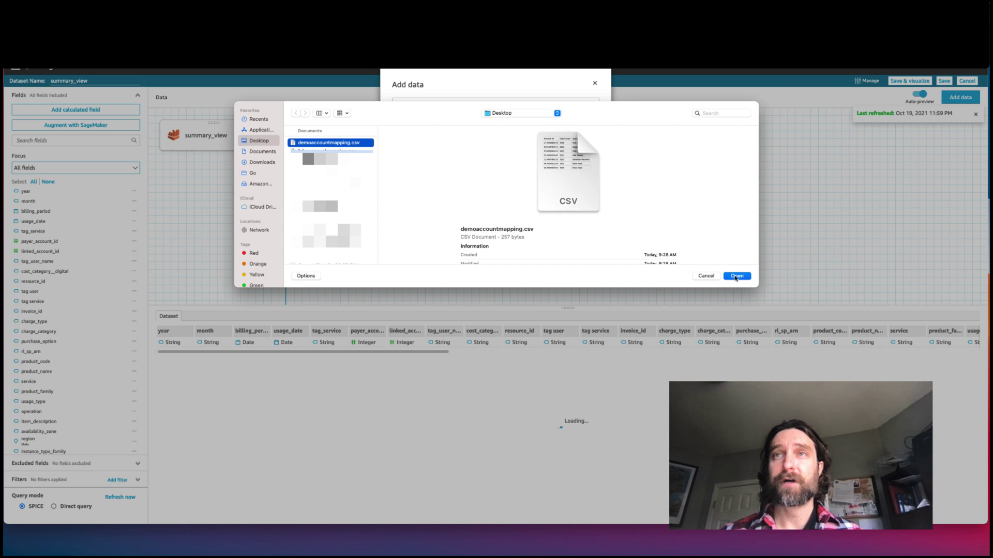
left_click(736, 276)
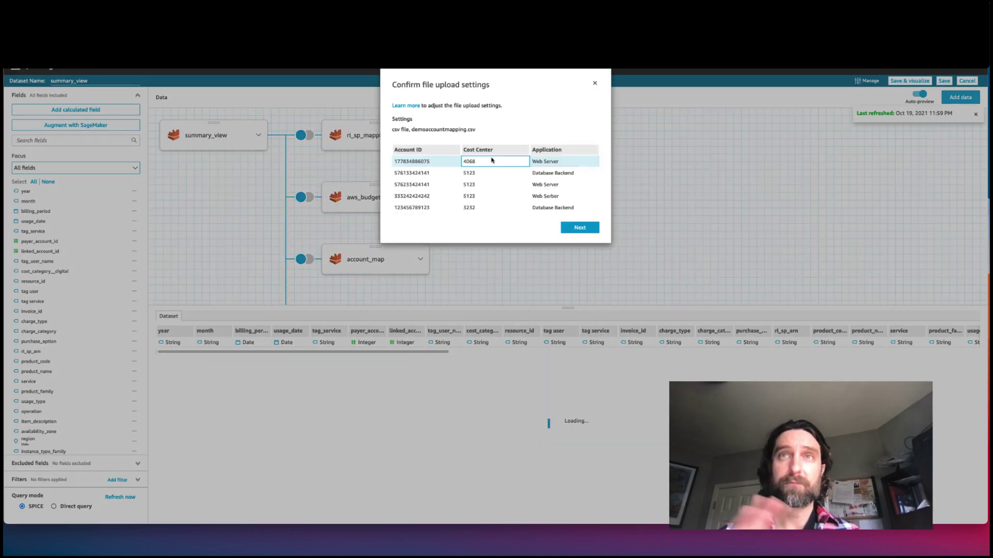
- Join the uploaded CSV to summary_view on linked_account_id matching Account ID
left_click(580, 228)
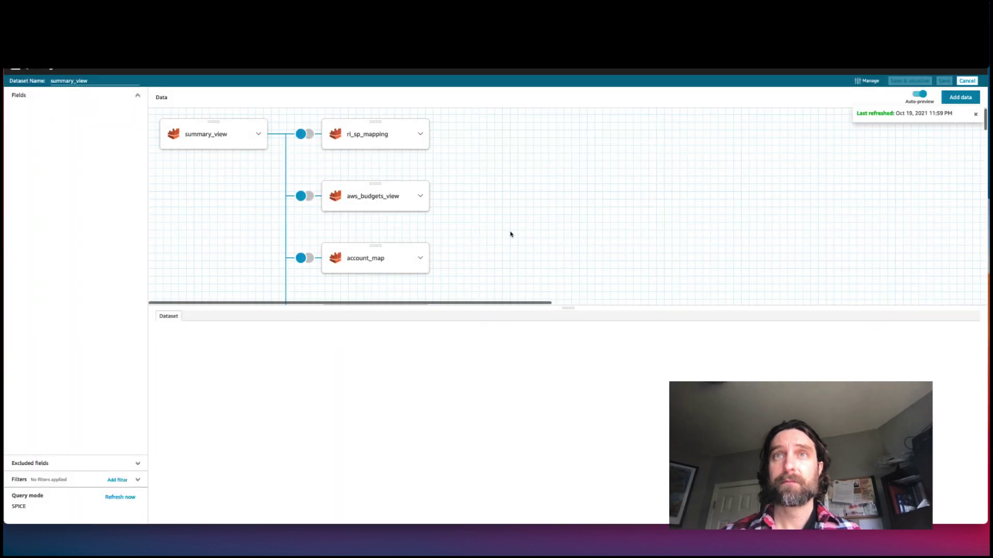
scroll(501, 235, "down", 3)
left_click(304, 233)
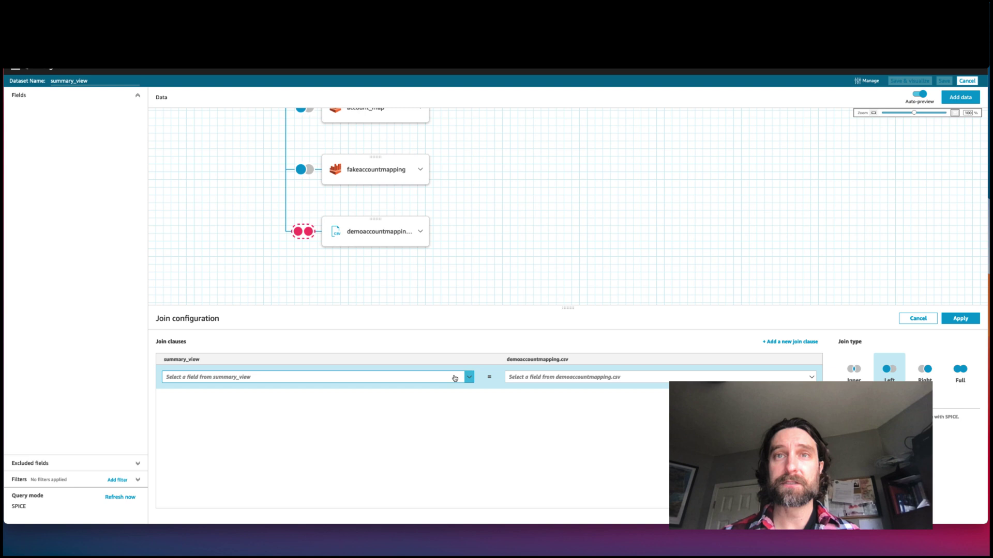
left_click(456, 378)
type("link")
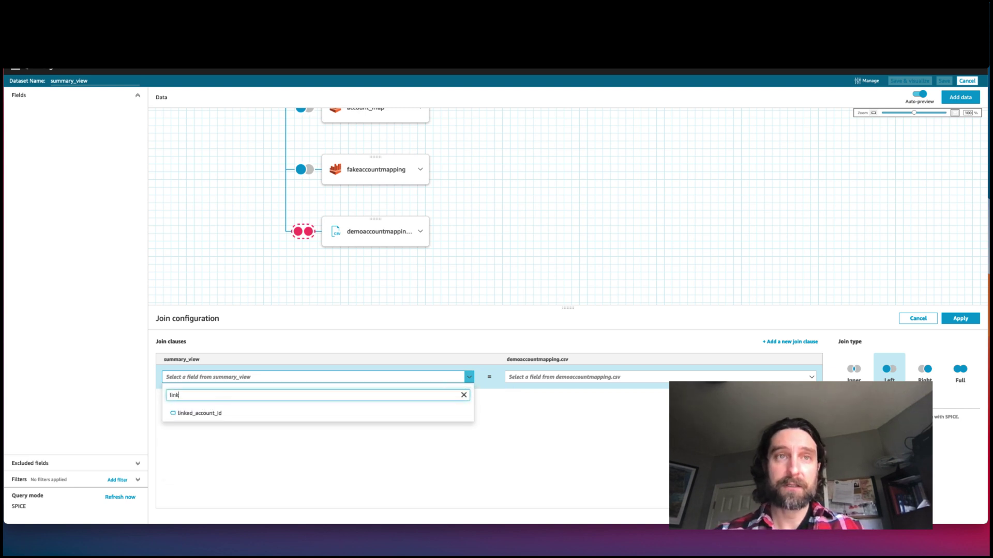
left_click(350, 411)
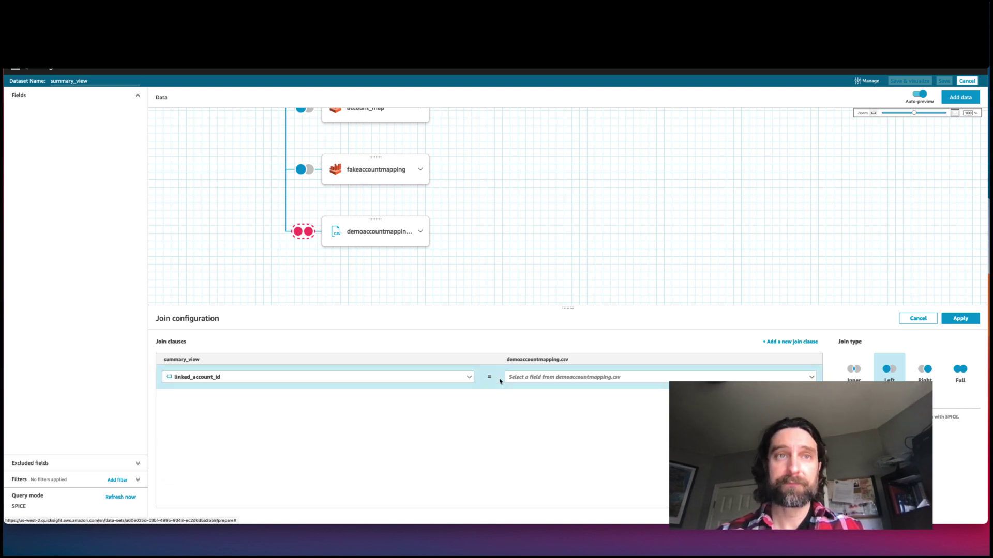
left_click(534, 379)
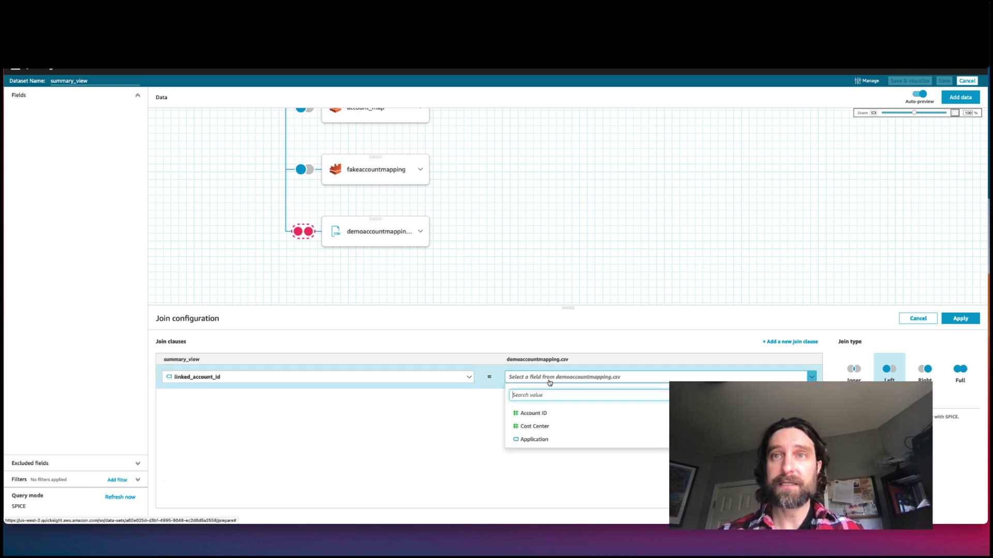
left_click(547, 415)
- Change the data type of the Account ID field
left_click(135, 428)
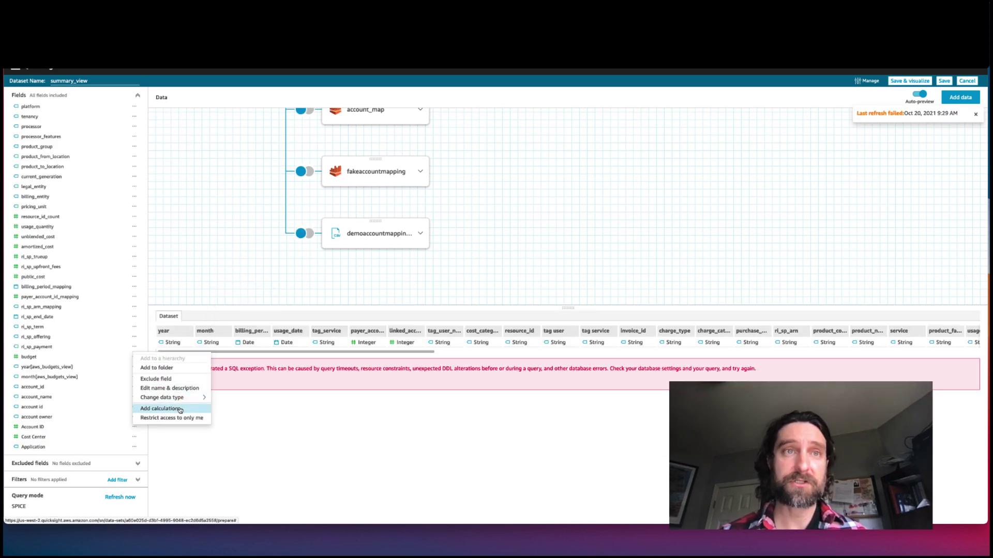
mouse_move(171, 398)
left_click(245, 297)
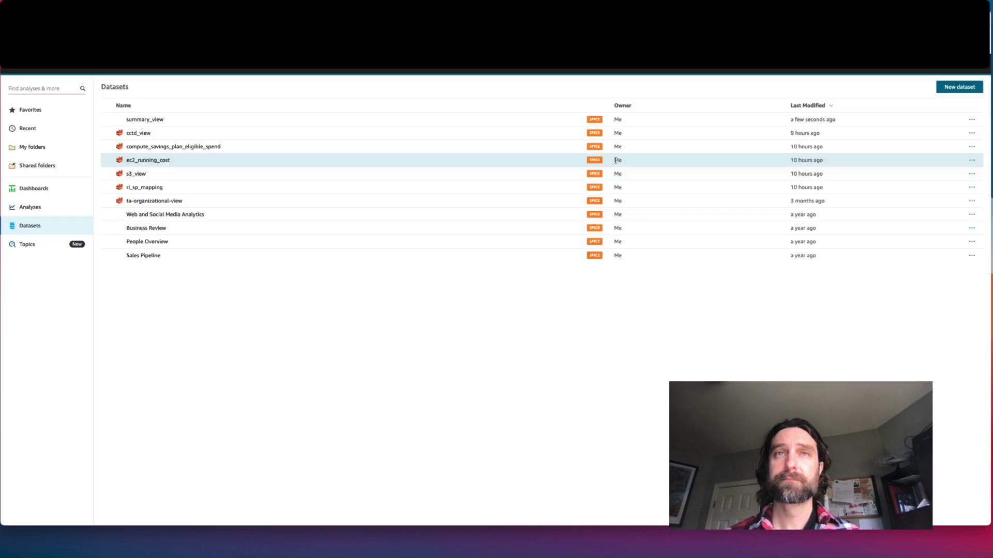
- Open the Isengard Account Cost Intelligence Dashboard analysis and select the Amortized Spend chart
left_click(54, 210)
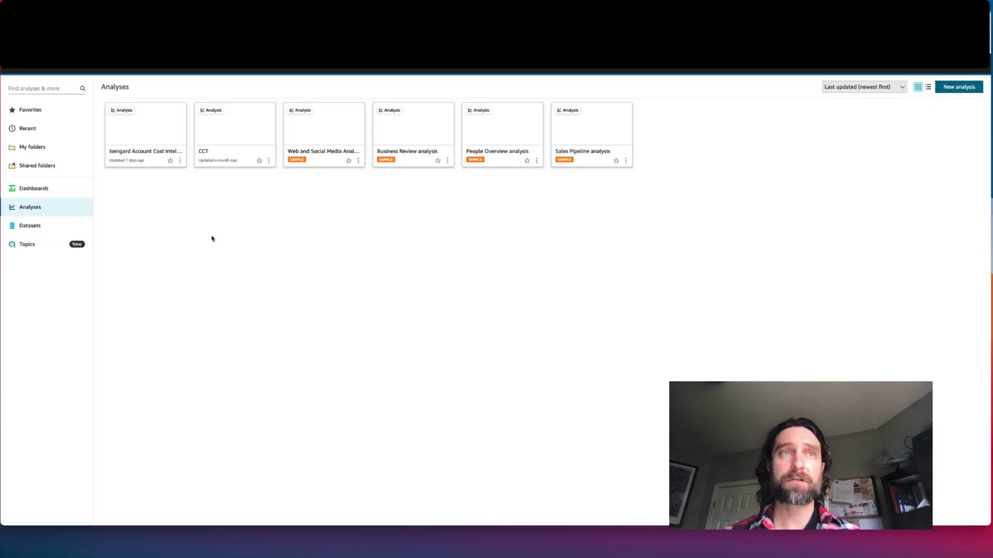
left_click(161, 159)
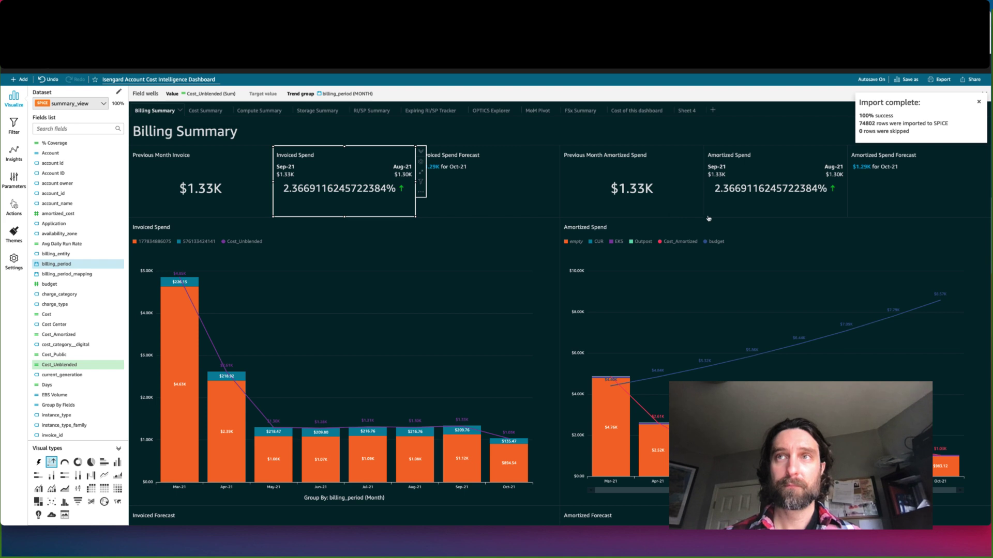
left_click(767, 233)
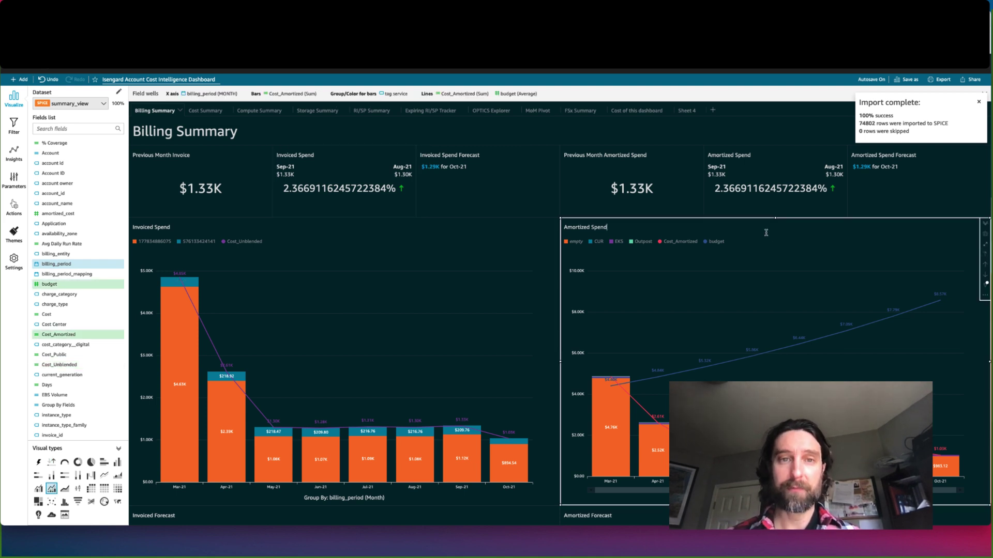
- Drag Cost Center, found by searching 'cos', into the chart's Group/Color field well
left_click(394, 97)
scroll(409, 150, "down", 3)
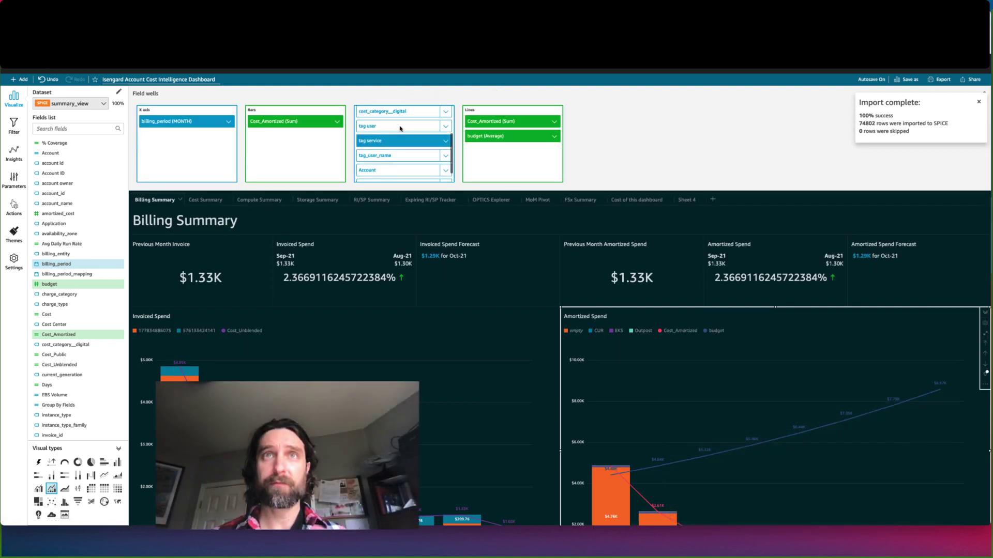
left_click(82, 129)
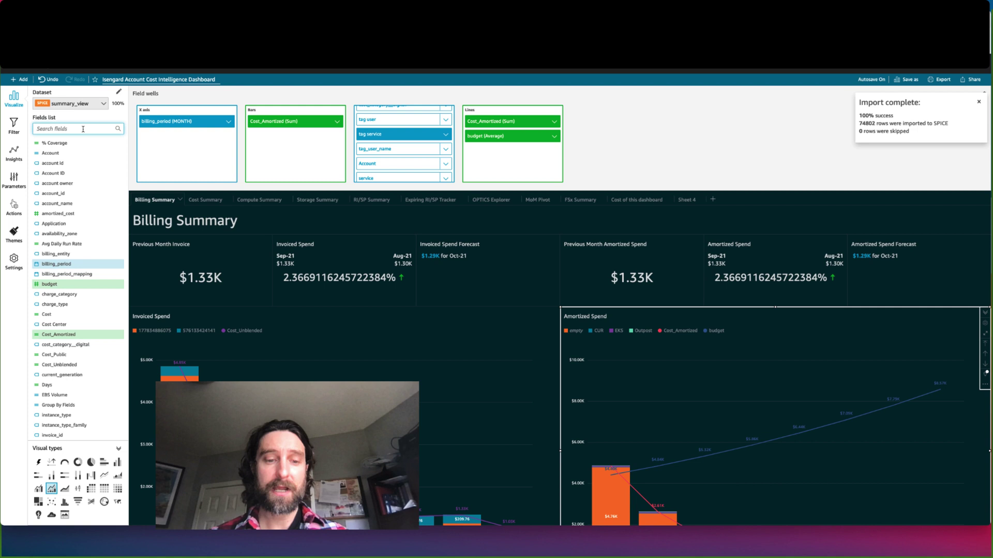
type("cos")
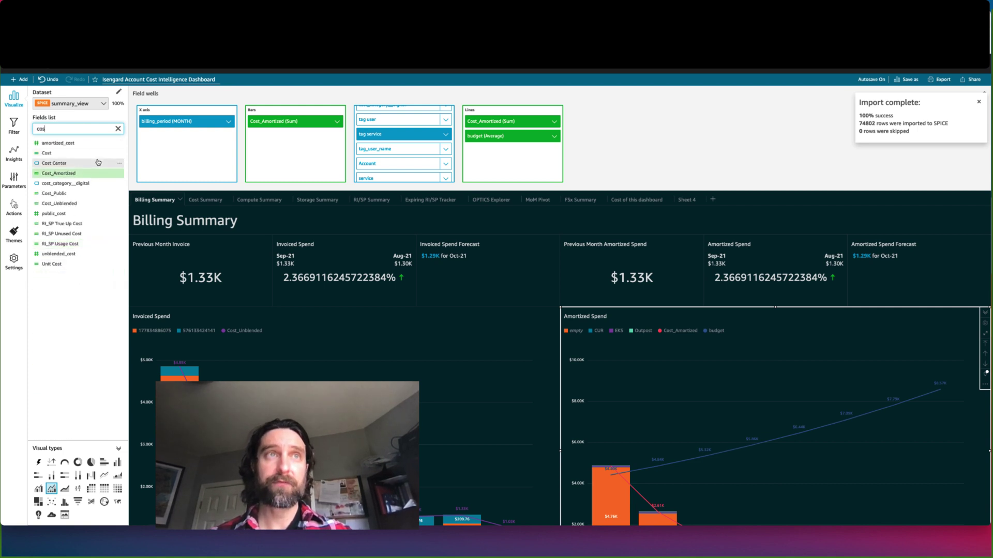
left_click_drag(78, 166, 381, 144)
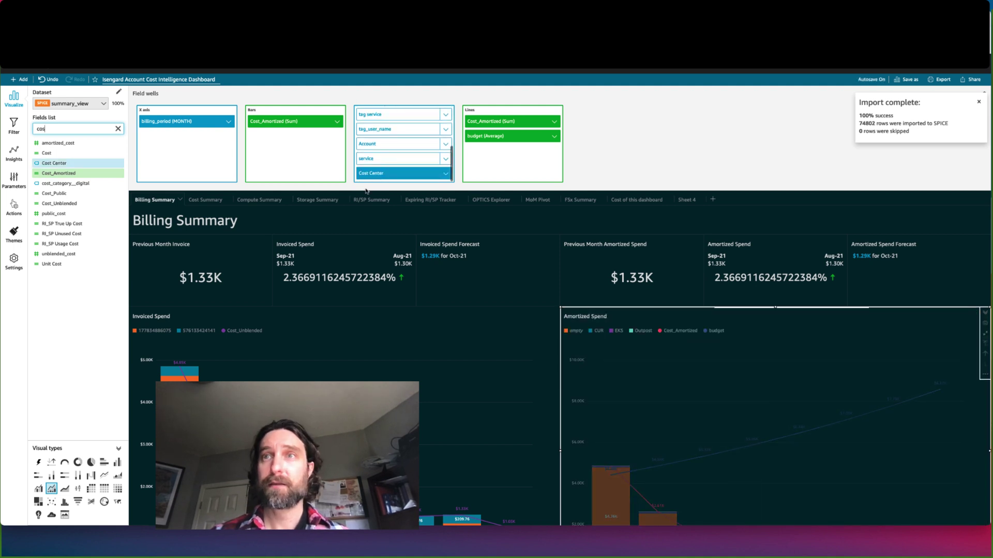
scroll(810, 325, "down", 1)
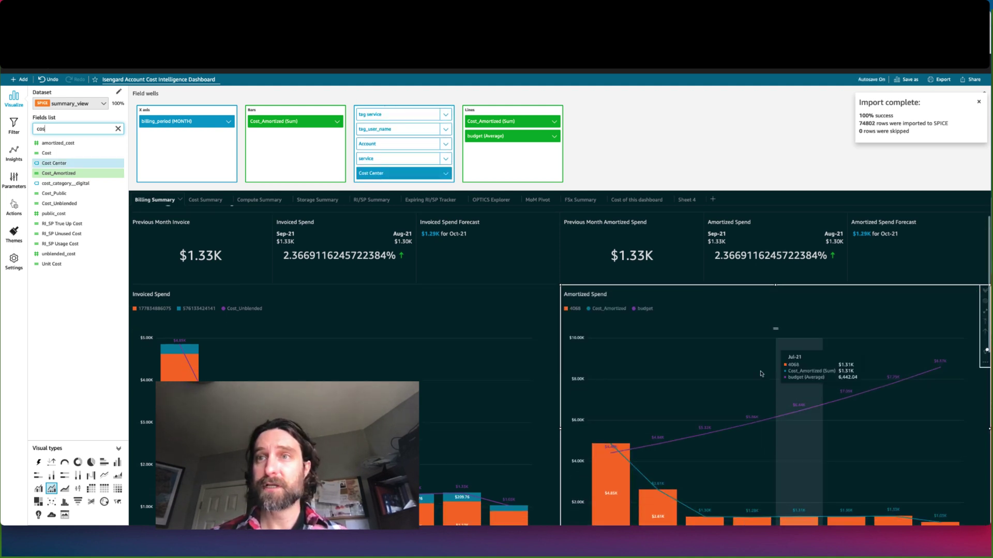
scroll(810, 325, "down", 2)
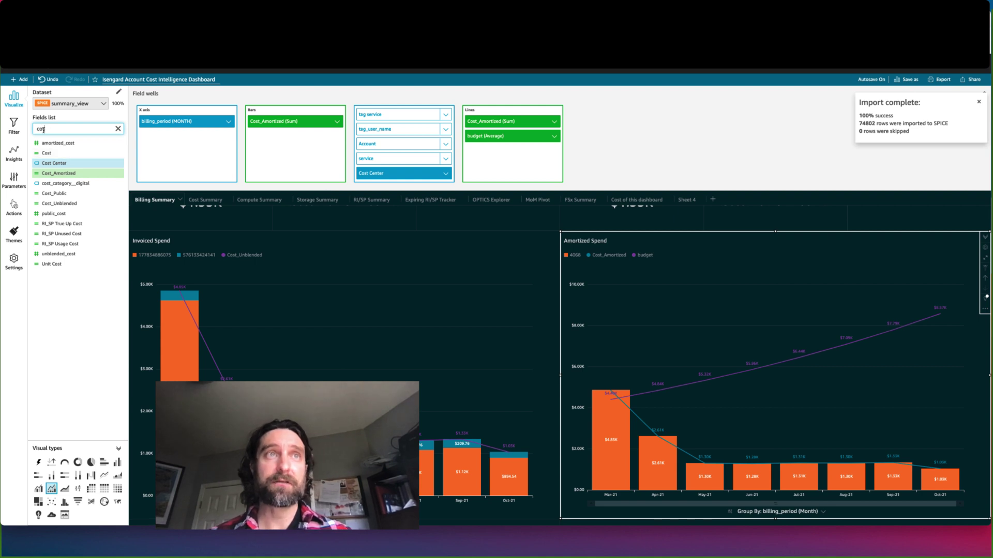
- Put Application in the Amortized Spend Group/Color well instead of Cost Center, dismissing the import notice
key("BackSpace")
key("BackSpace")
key("BackSpace")
type("appli")
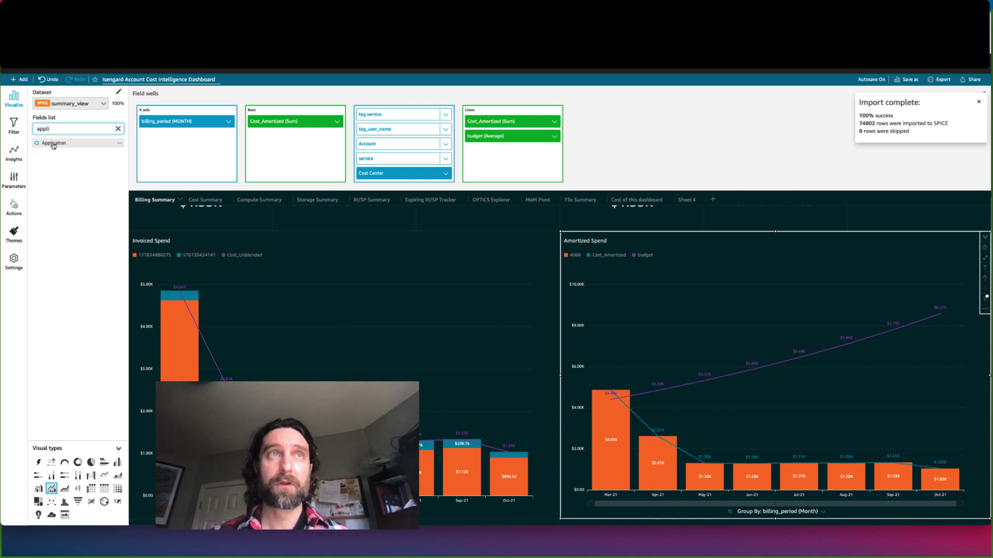
left_click_drag(53, 146, 389, 171)
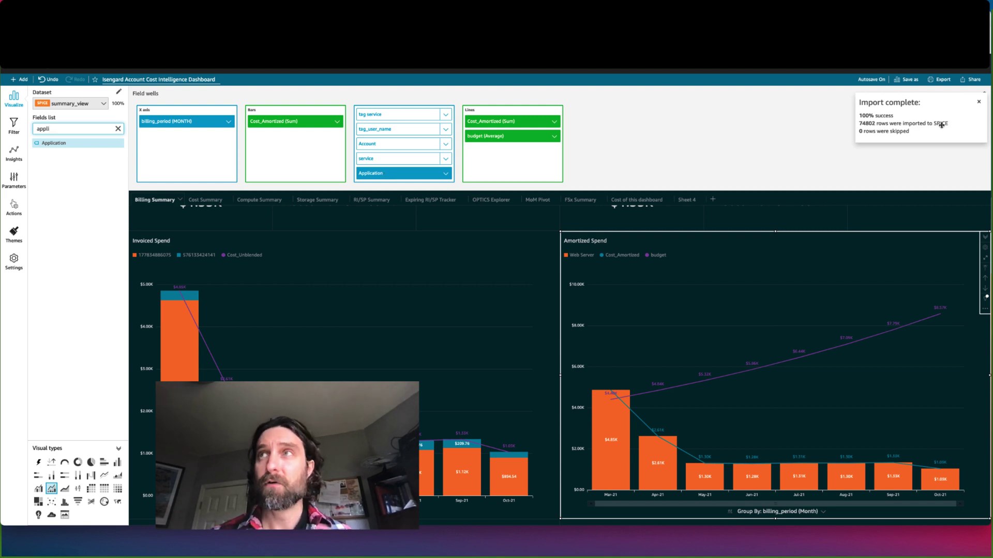
left_click(978, 102)
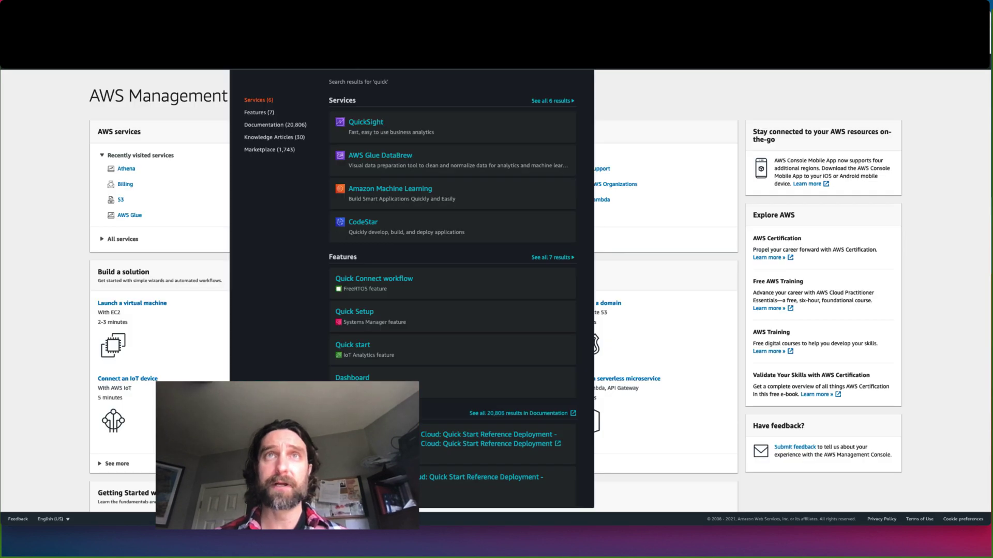
- Create a new S3 bucket named accountmappingdemo
key("Down")
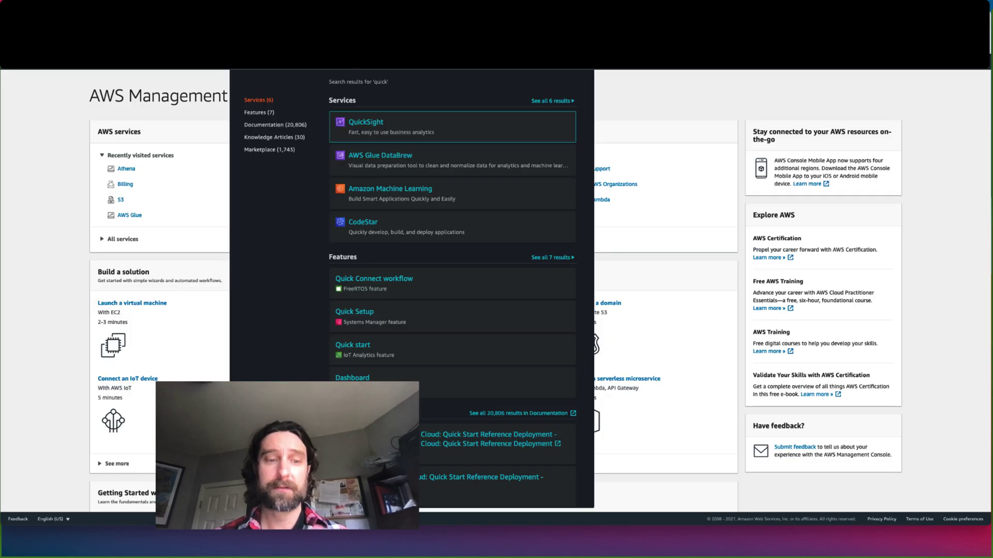
key("Return")
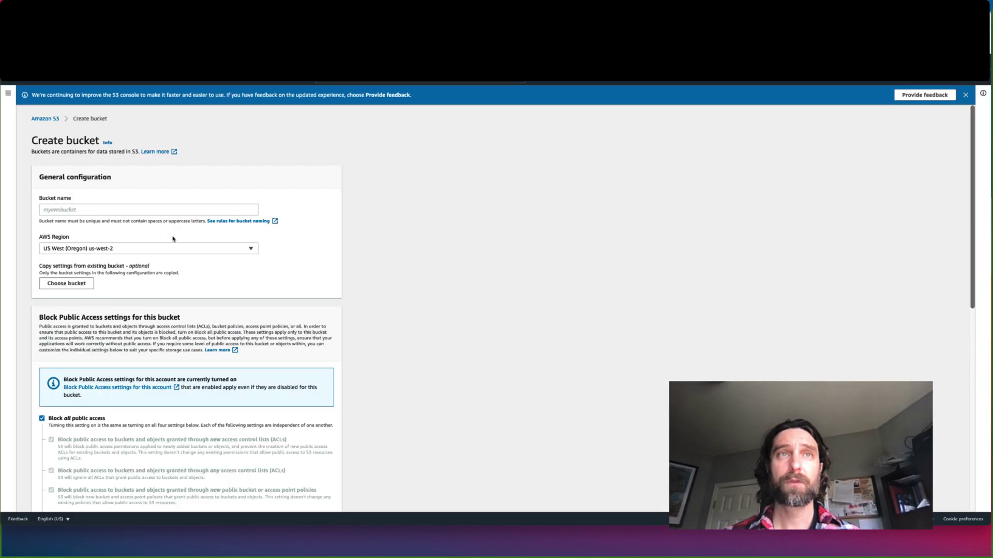
left_click(181, 211)
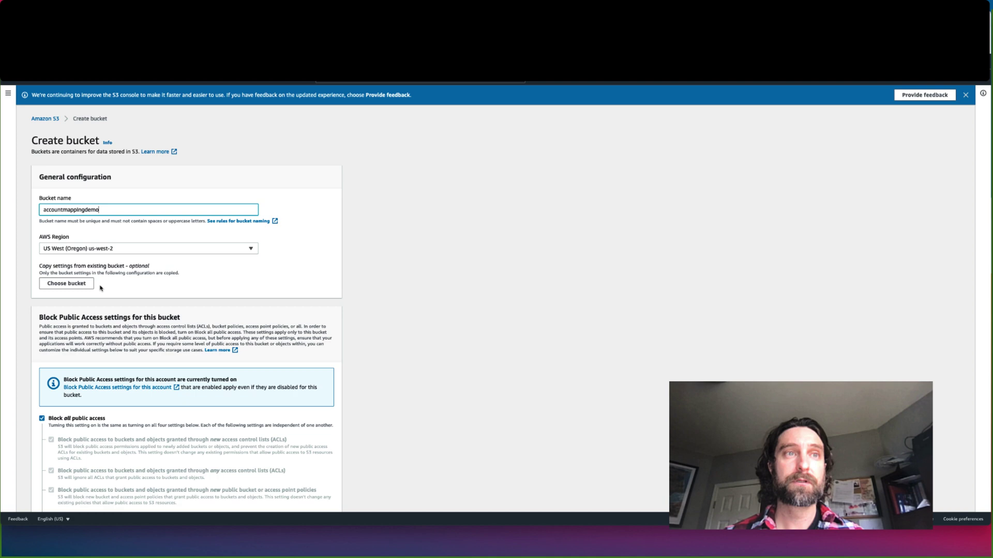
scroll(101, 288, "down", 8)
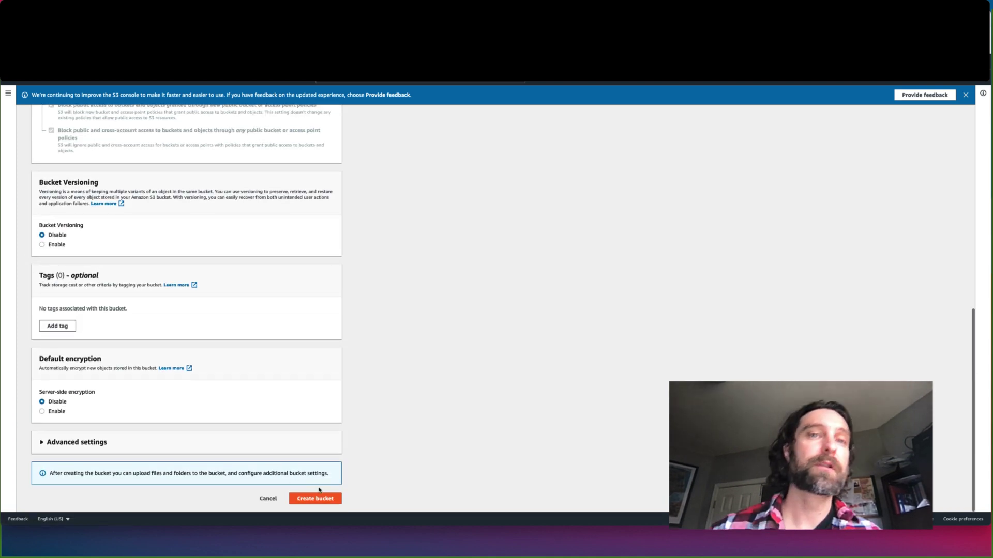
left_click(306, 498)
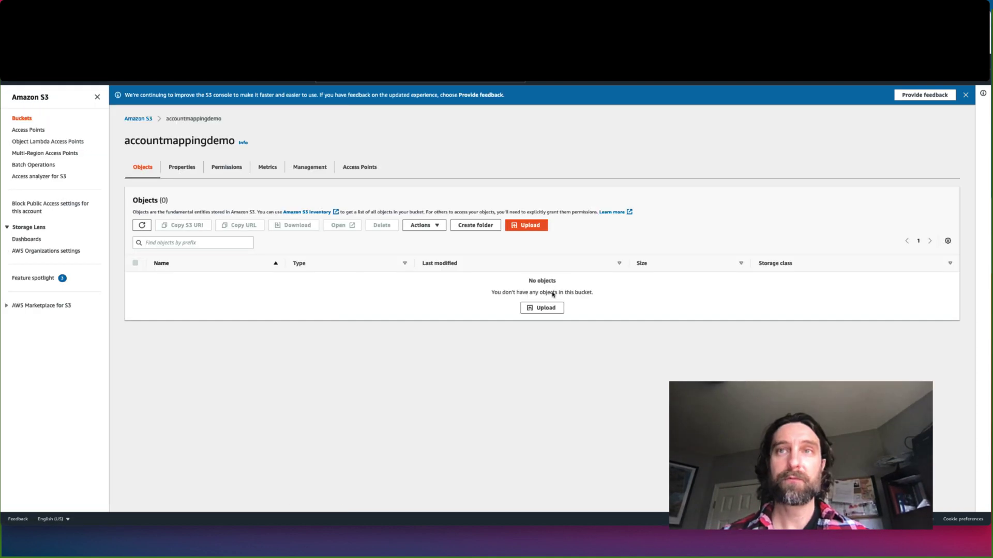
- Upload demoaccountmapping.csv to the bucket, then open AWS Glue in a new tab
left_click(543, 308)
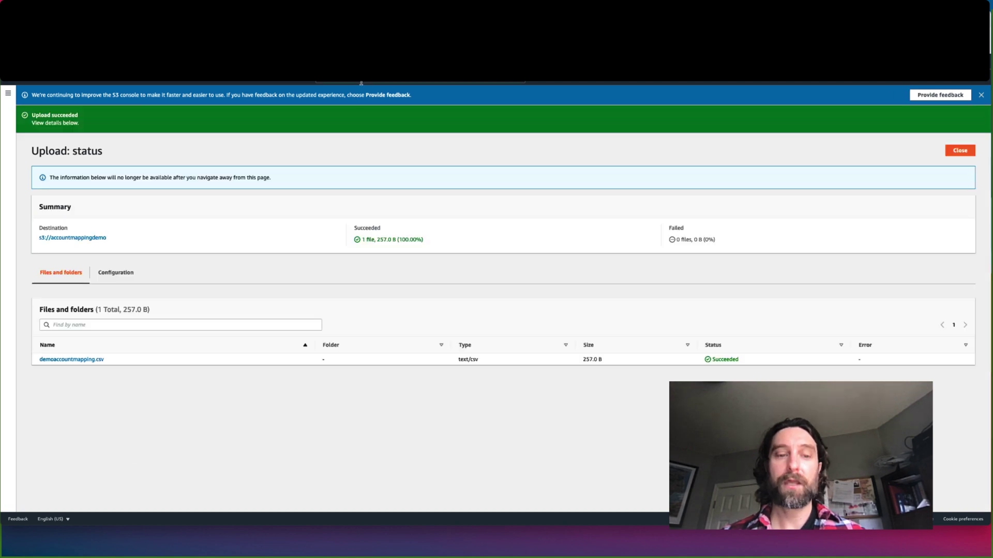
type("glue")
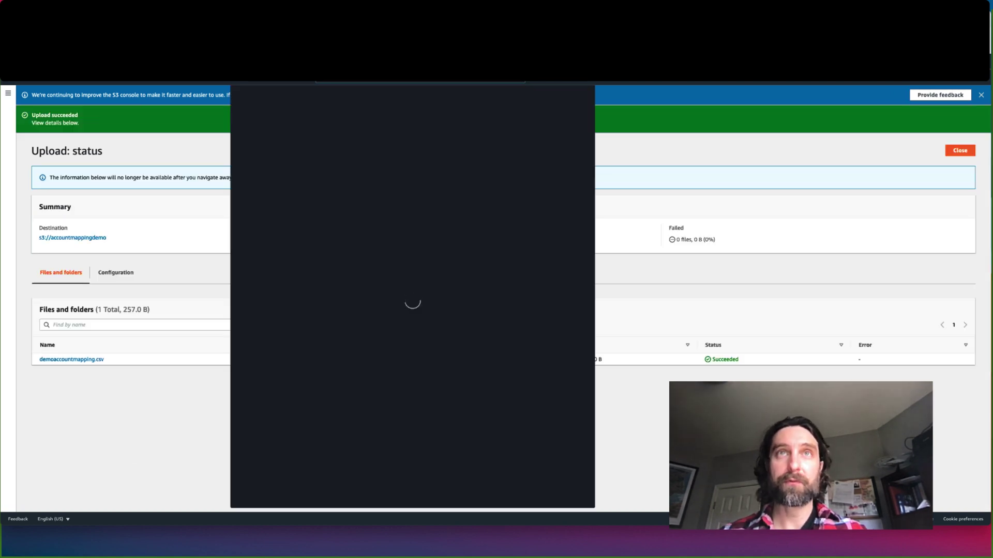
right_click(367, 137)
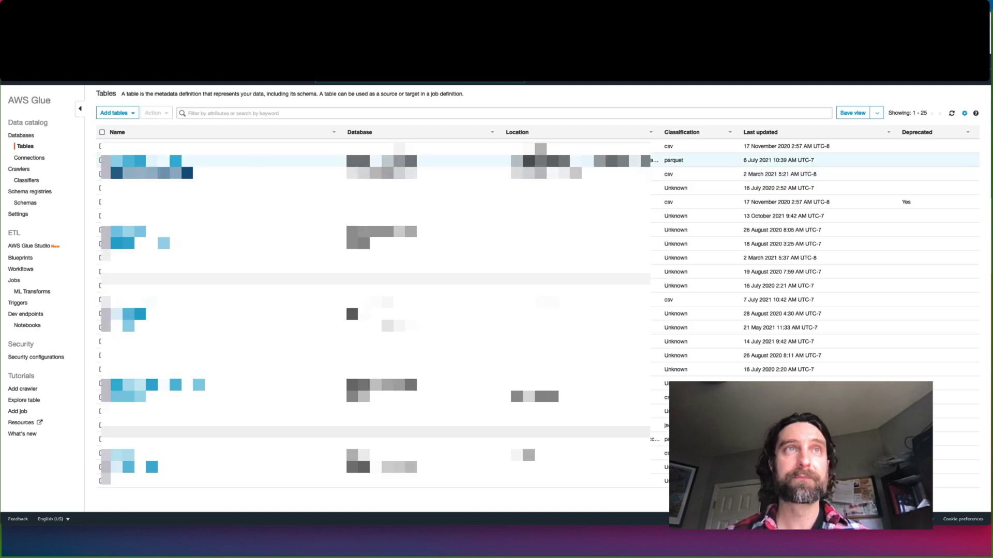
- Start a new crawler named demoaccountmapping with data stores as its source type
left_click(29, 170)
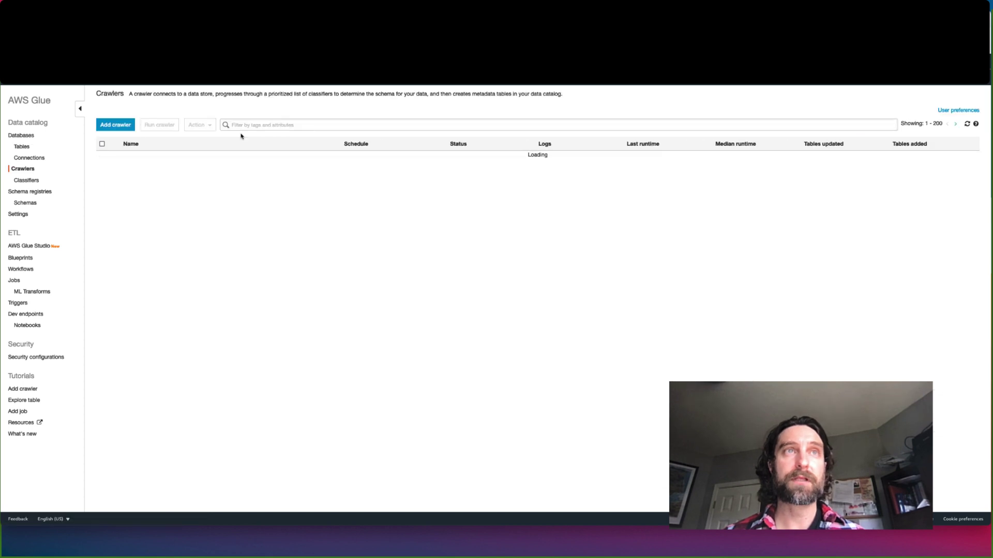
left_click(121, 127)
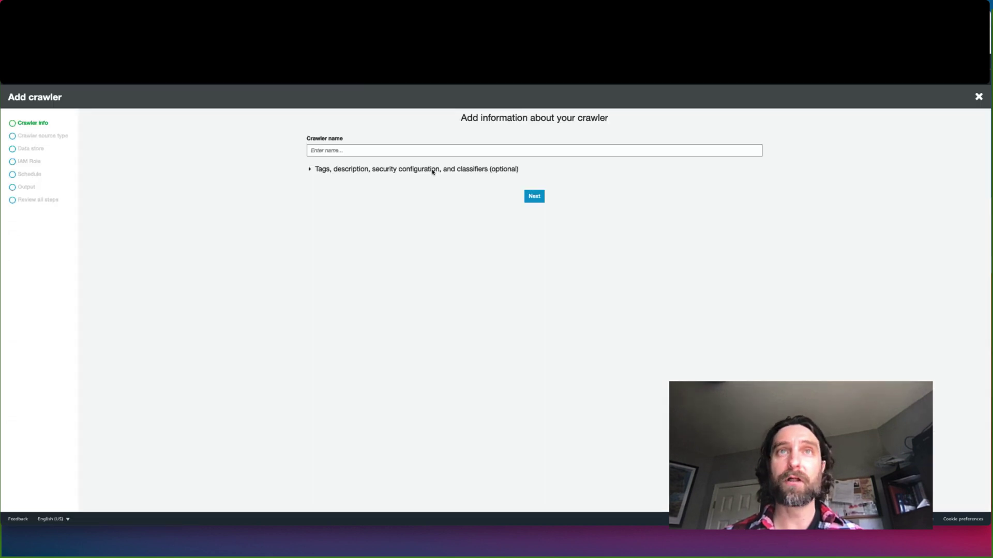
left_click(427, 150)
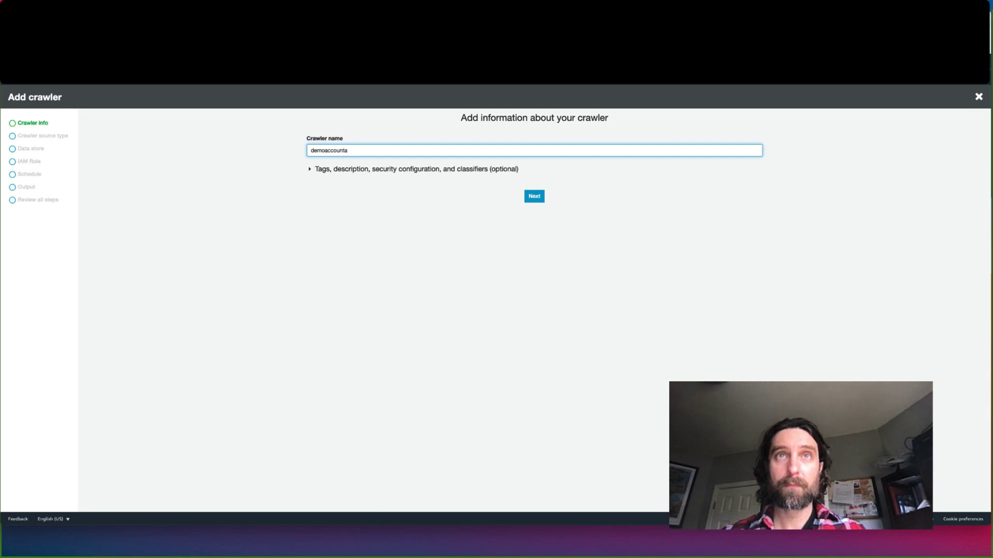
left_click(540, 200)
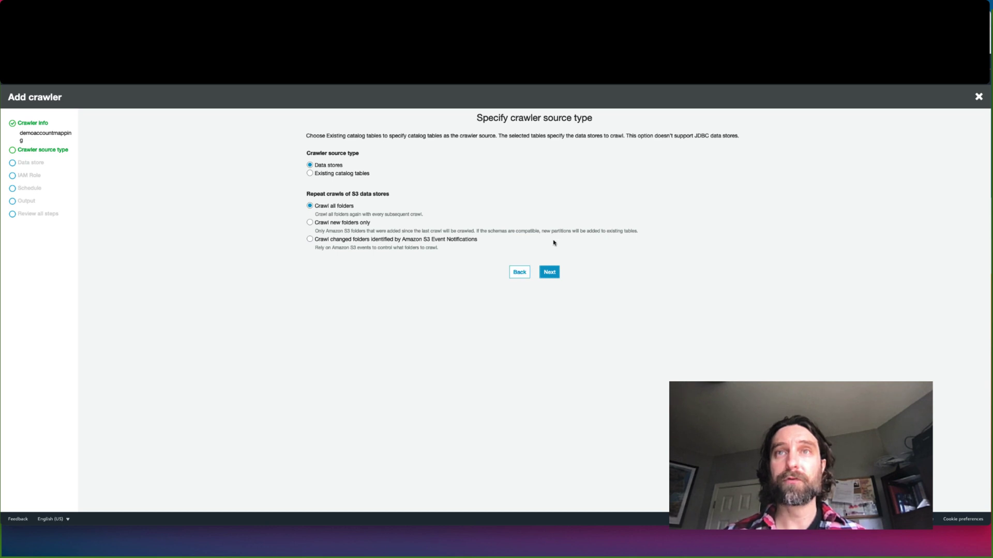
left_click(551, 272)
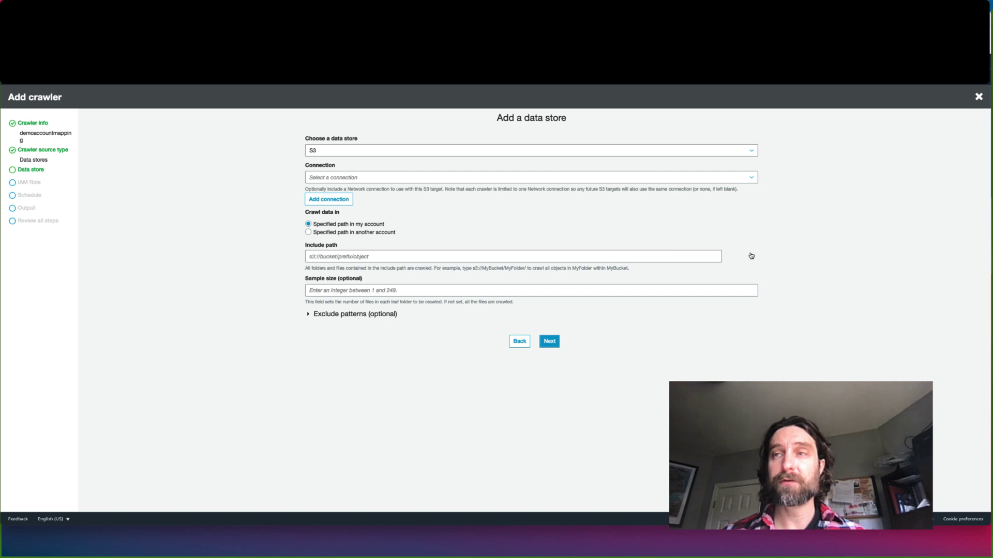
- Set the crawler's S3 include path to s3://accountmappingdemo with no additional data store
left_click(752, 256)
left_click(492, 246)
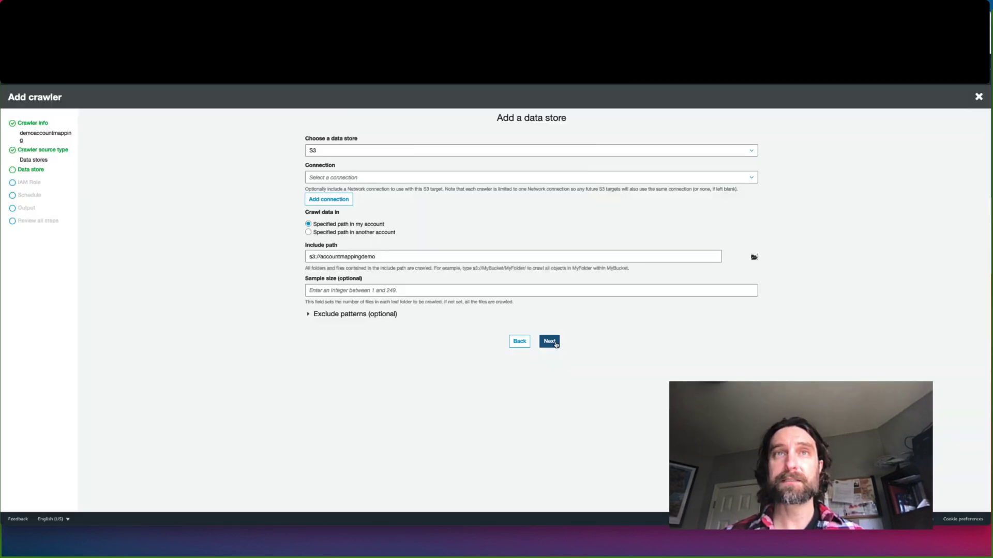
left_click(549, 342)
left_click(549, 160)
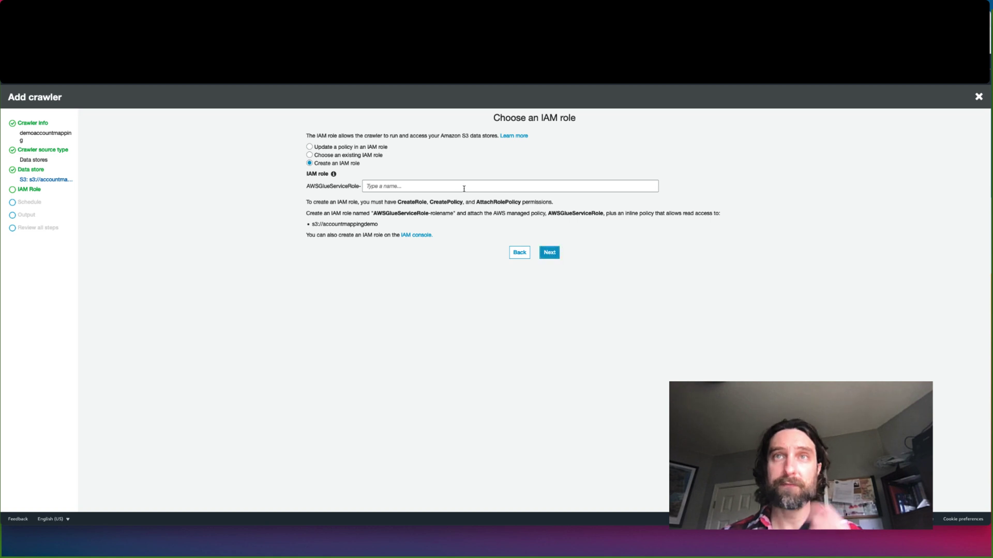
- Create a new IAM role named demoaccountmapping for the crawler
left_click(464, 188)
type("demoaccountm")
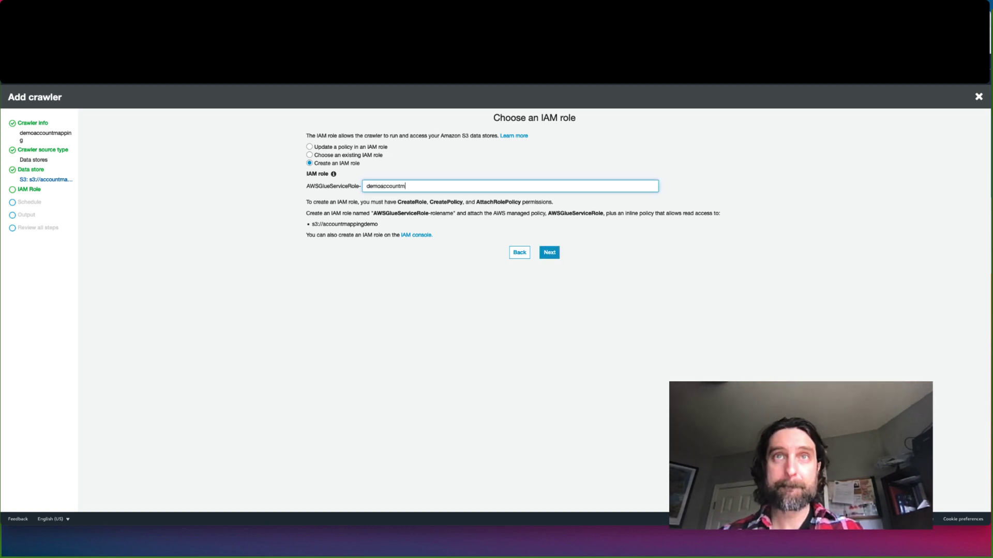
type("apping")
left_click(552, 252)
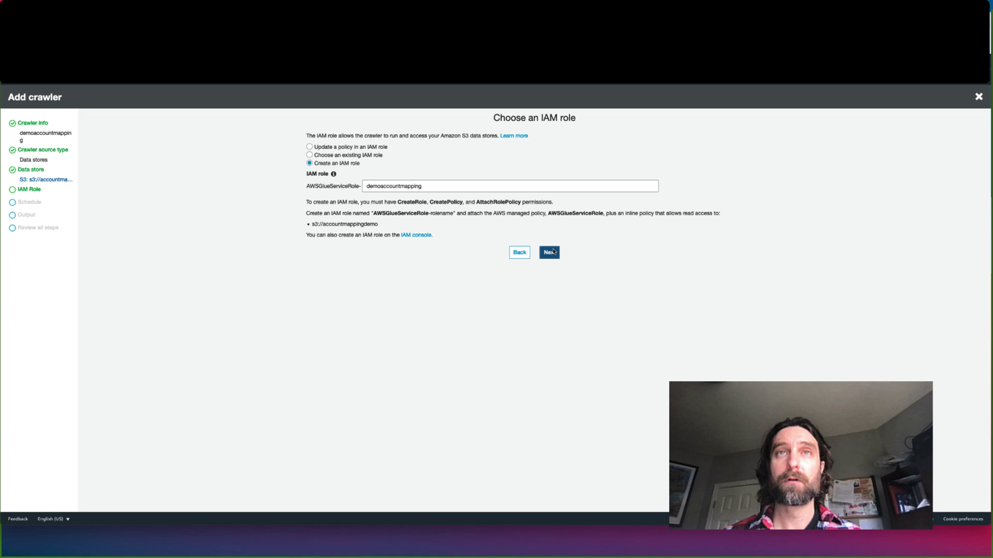
- Change the crawler's schedule frequency to Monthly
left_click(550, 169)
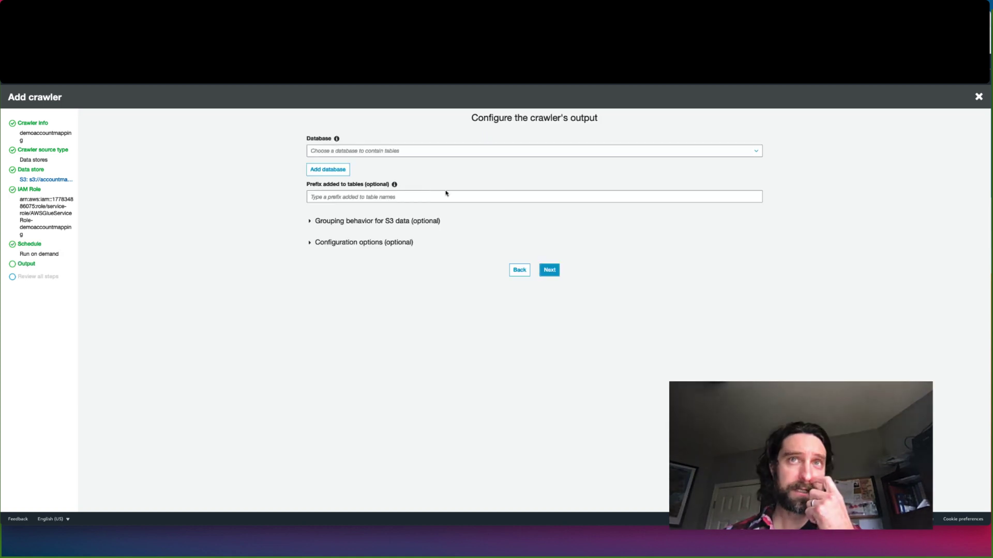
left_click(520, 270)
left_click(556, 150)
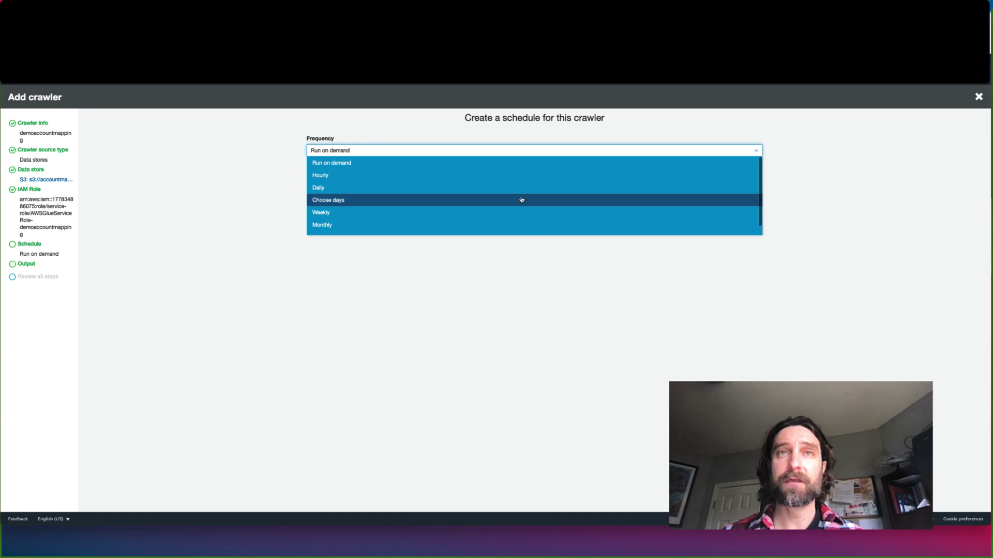
left_click(521, 225)
left_click(549, 221)
- Send the crawler's output to the isengardaccount_costmaster database
left_click(354, 150)
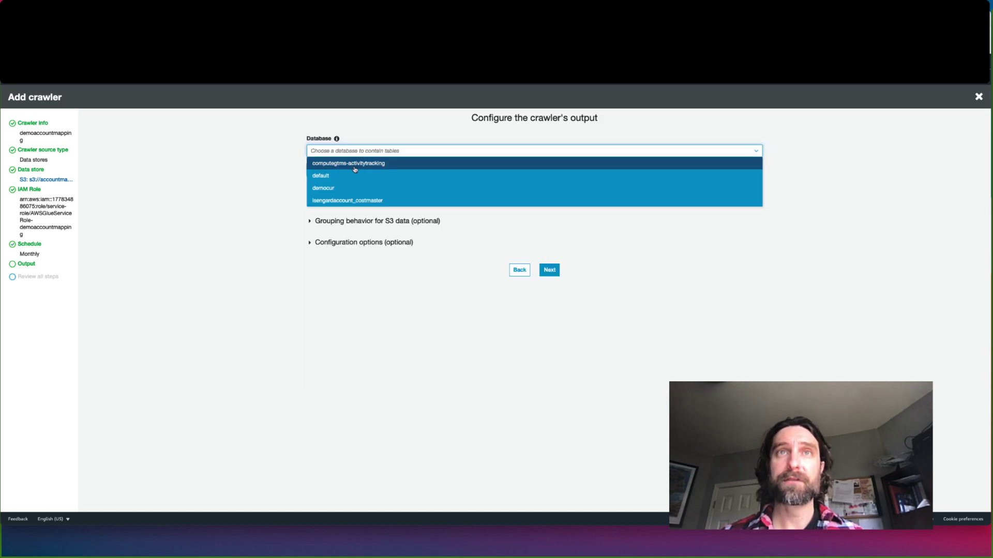
left_click(351, 200)
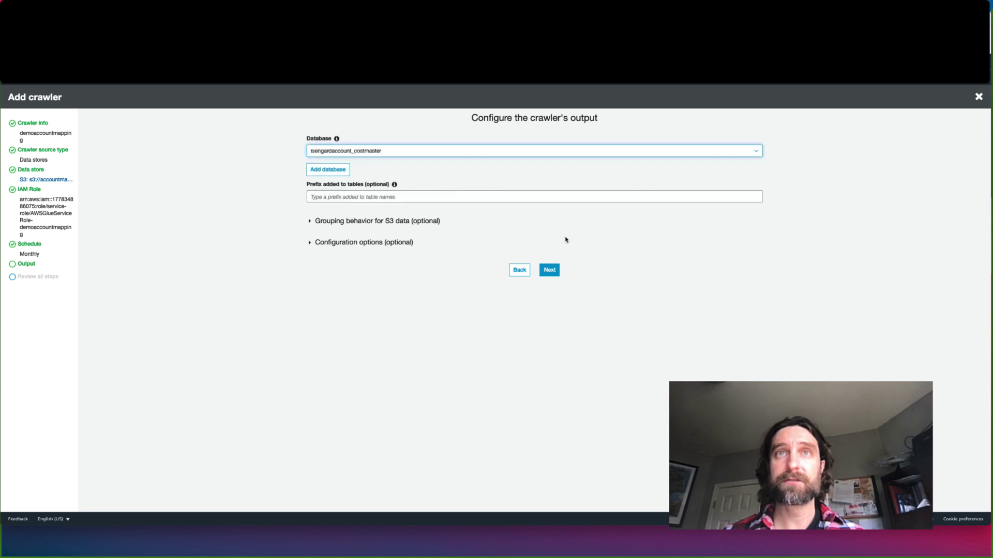
left_click(362, 243)
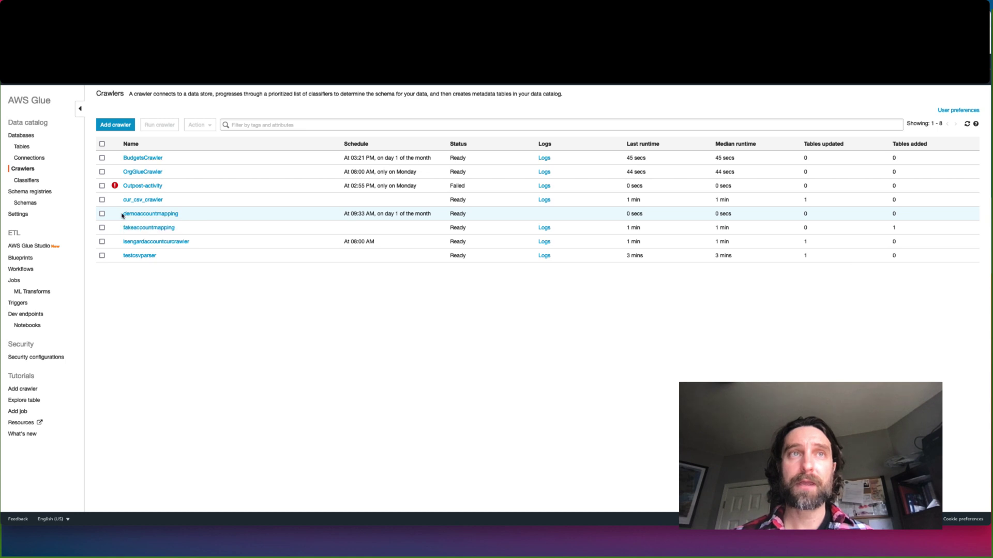
- Select the demoaccountmapping crawler and run it
left_click(102, 214)
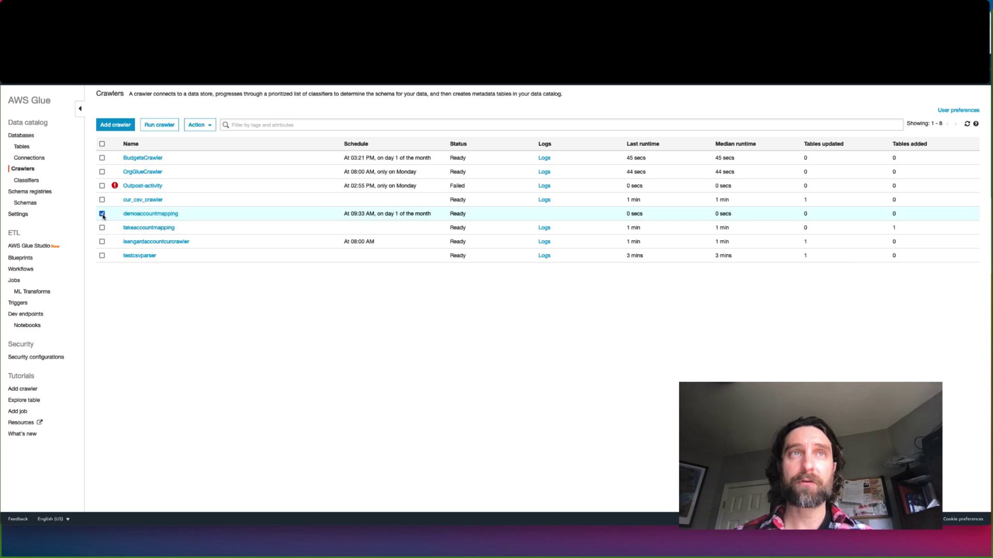
left_click(167, 125)
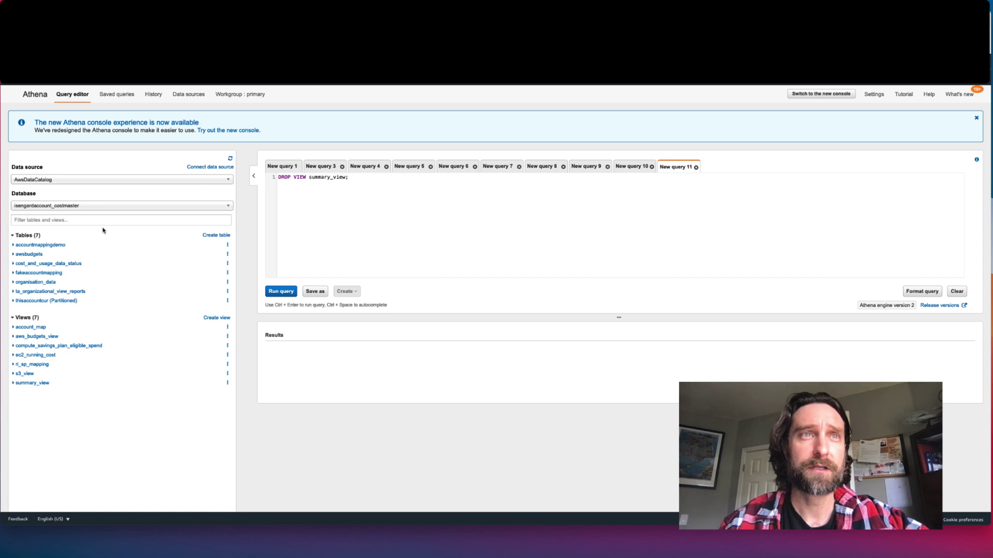
- Preview the accountmappingdemo table in Athena and check its account id and cost center values
left_click(228, 245)
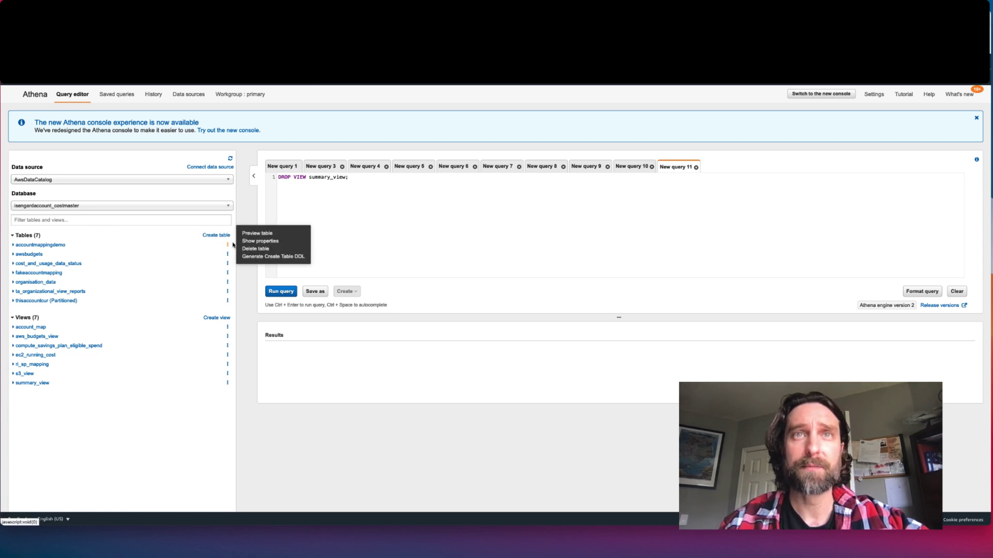
left_click(257, 233)
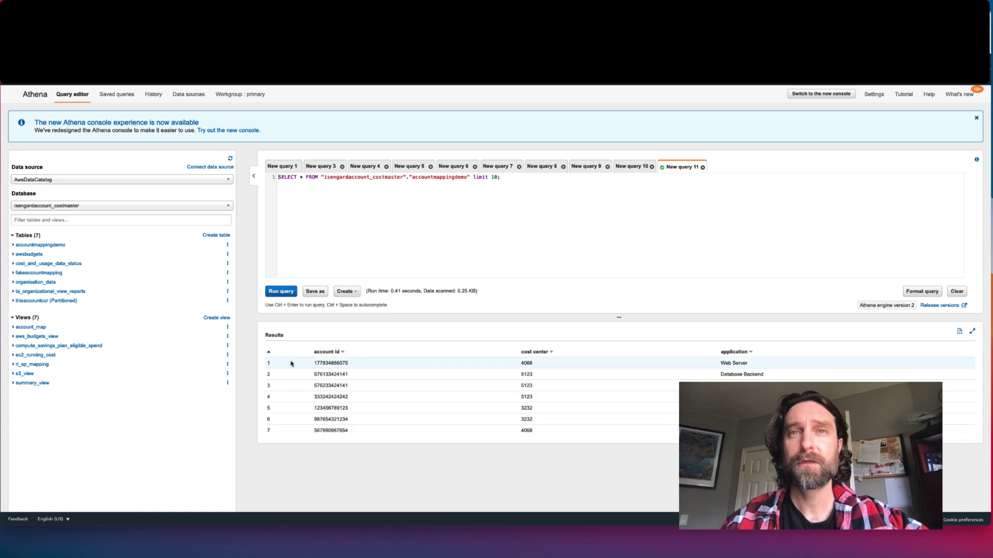
left_click_drag(313, 353, 525, 373)
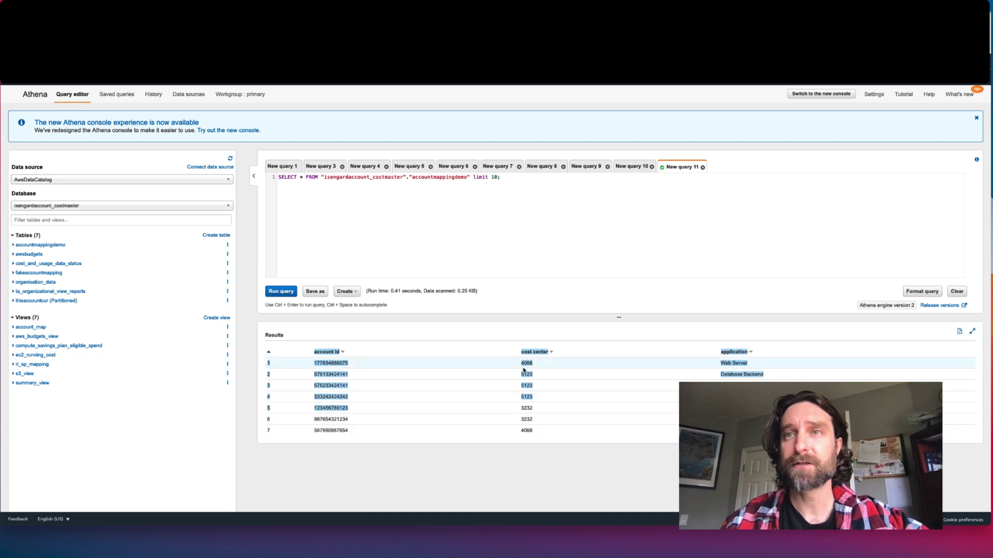
left_click(812, 336)
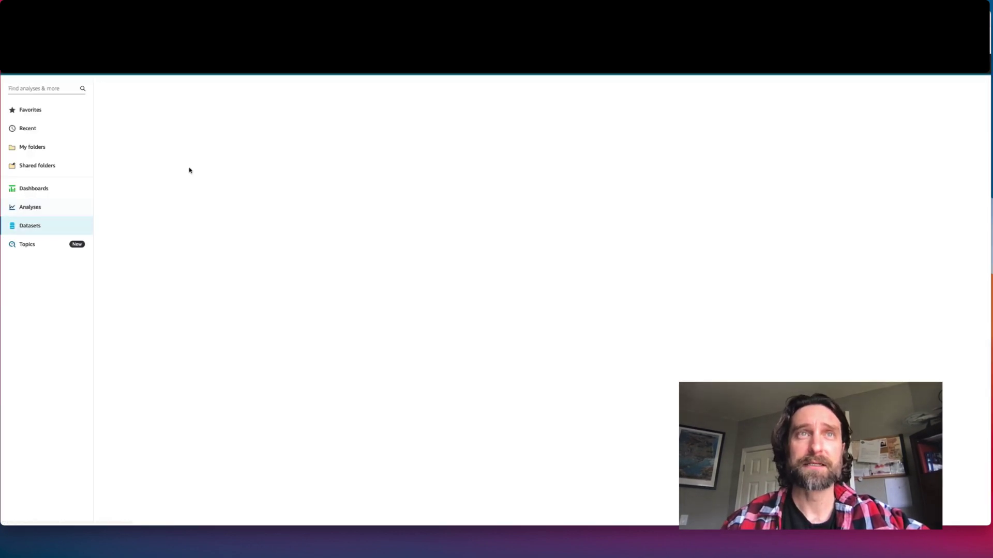
- Open the summary_view dataset's details and choose to edit it
left_click(151, 149)
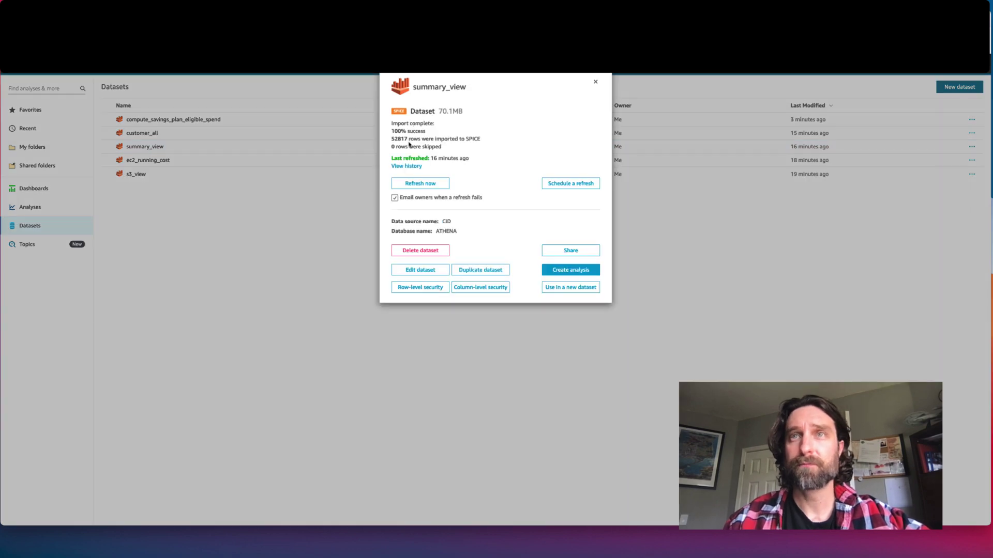
left_click(420, 272)
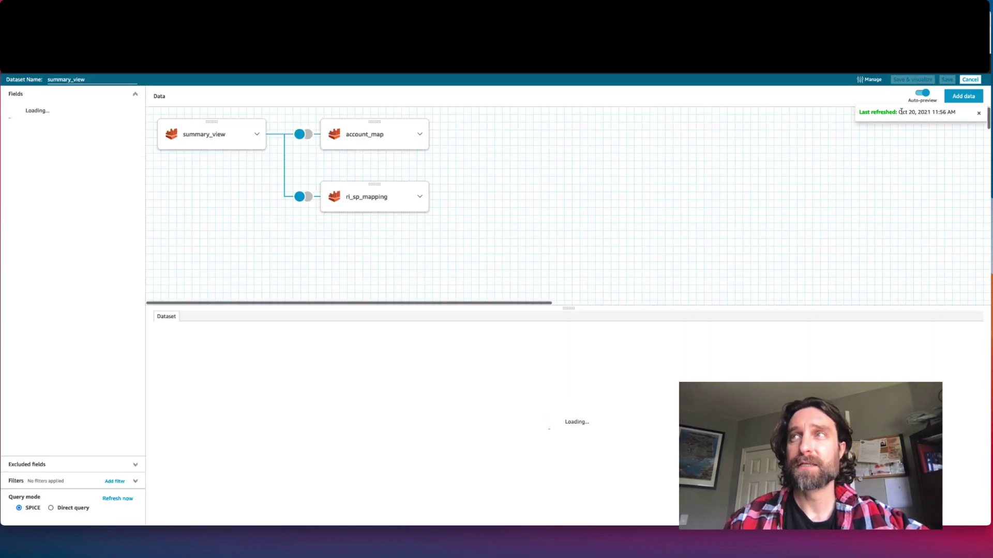
- Add the accountmappingdemo table from the CID Athena data source to the summary_view dataset
left_click(958, 103)
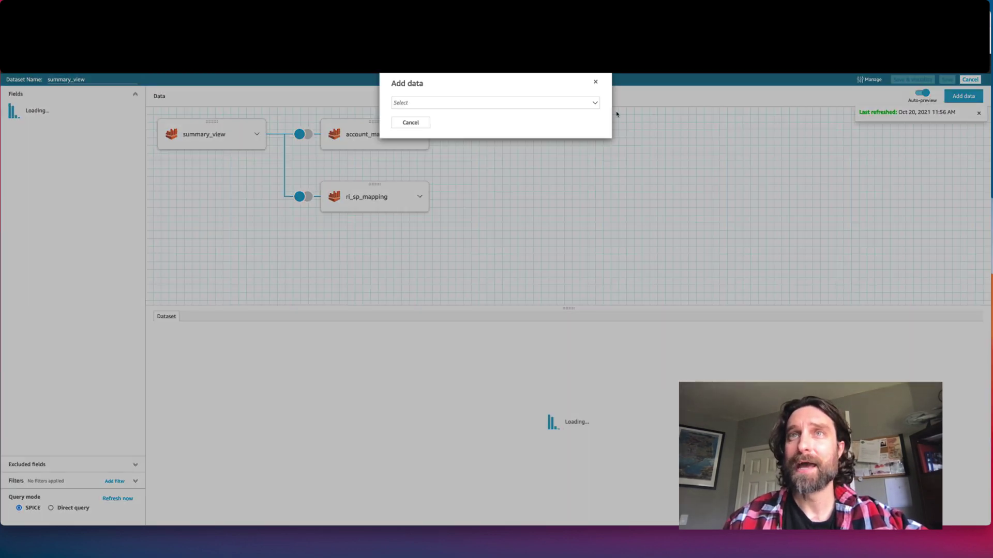
left_click(551, 106)
left_click(516, 125)
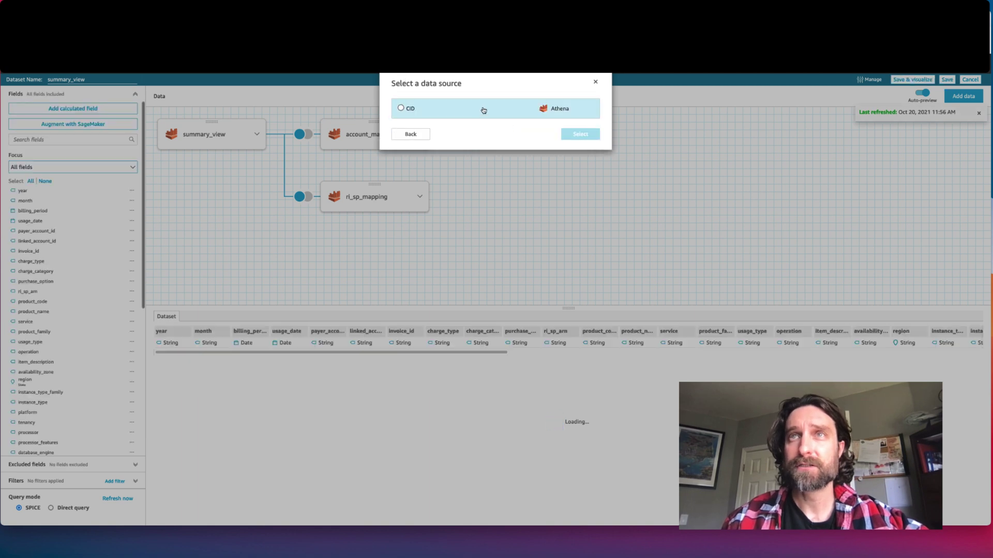
left_click(483, 108)
left_click(579, 134)
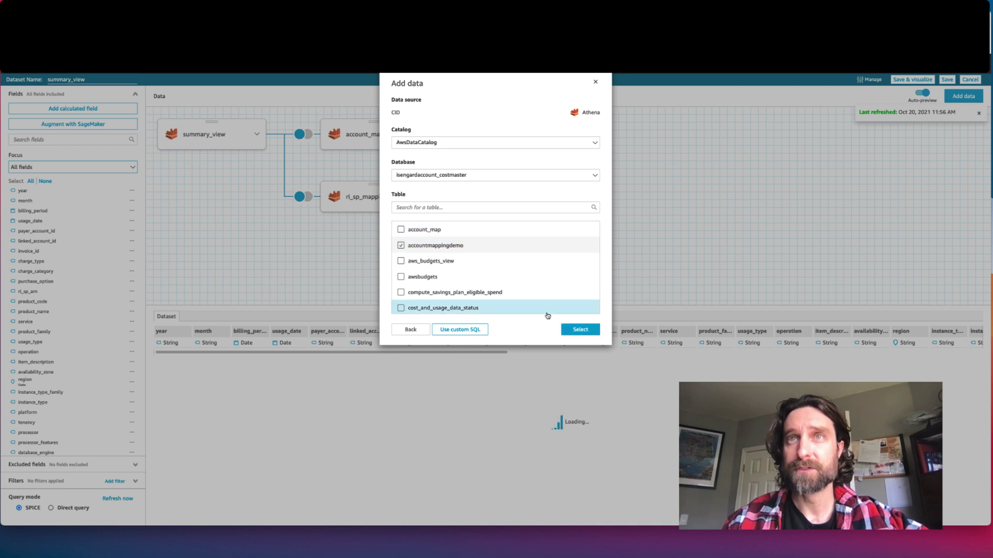
left_click(579, 330)
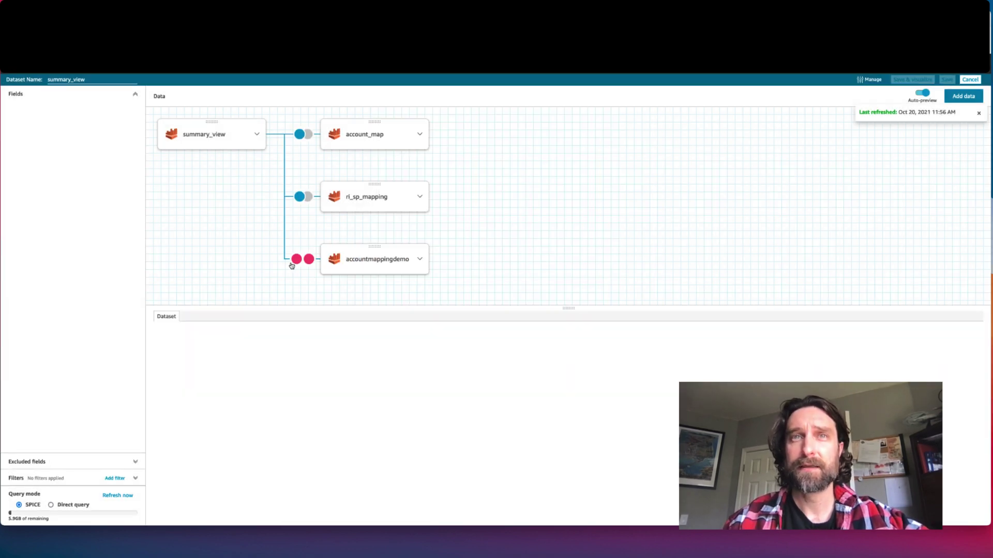
- Join summary_view to accountmappingdemo on payer_account_id = account id and apply the join
left_click(292, 264)
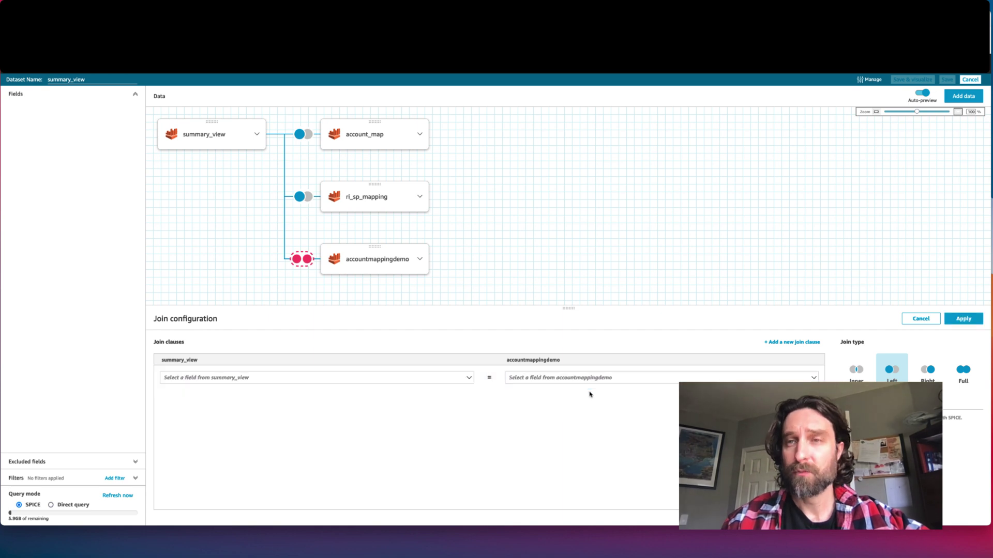
left_click(590, 378)
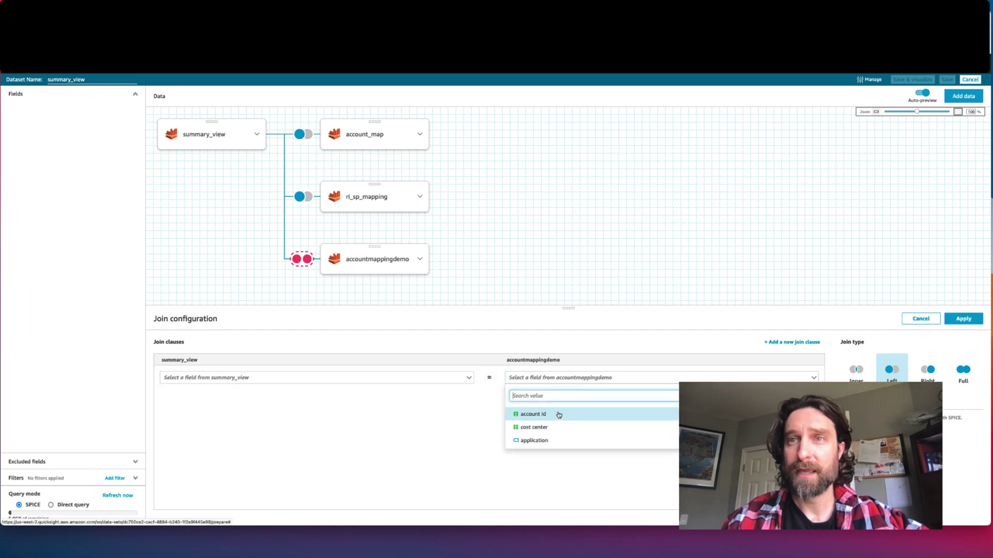
left_click(554, 415)
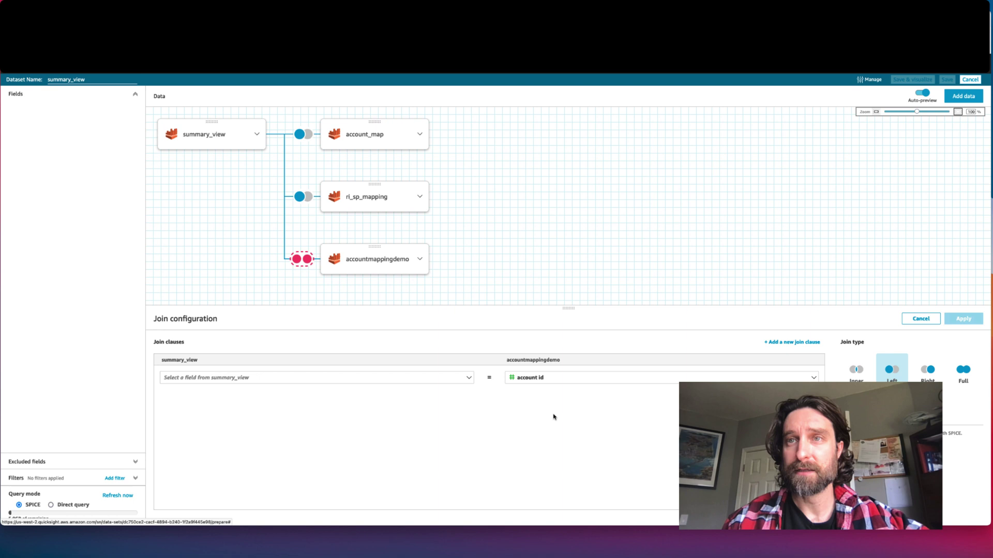
left_click(449, 378)
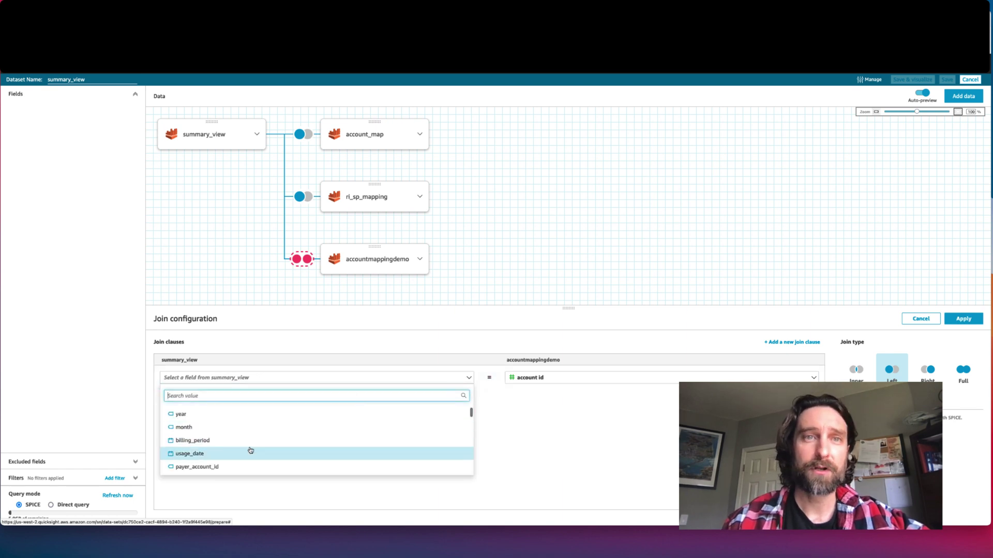
left_click(216, 468)
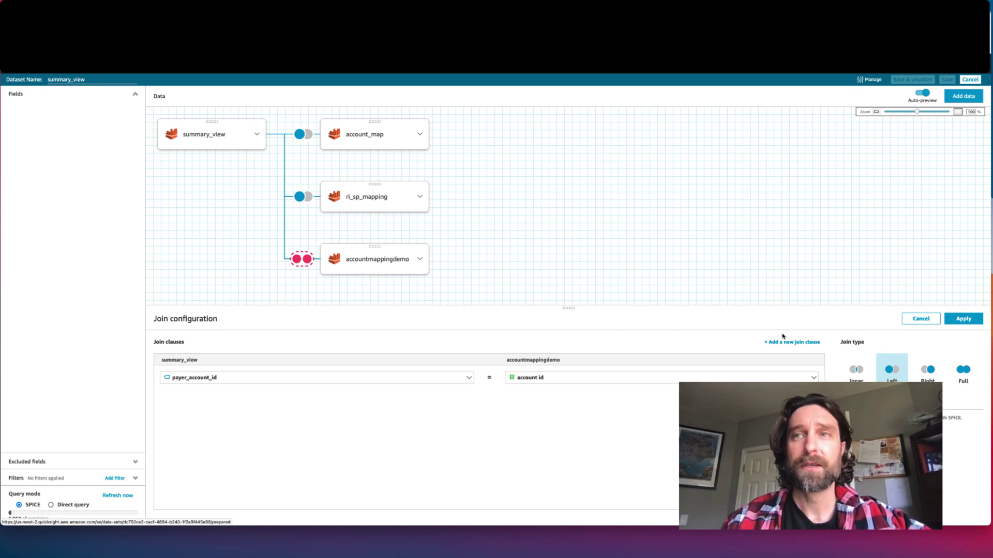
left_click(963, 319)
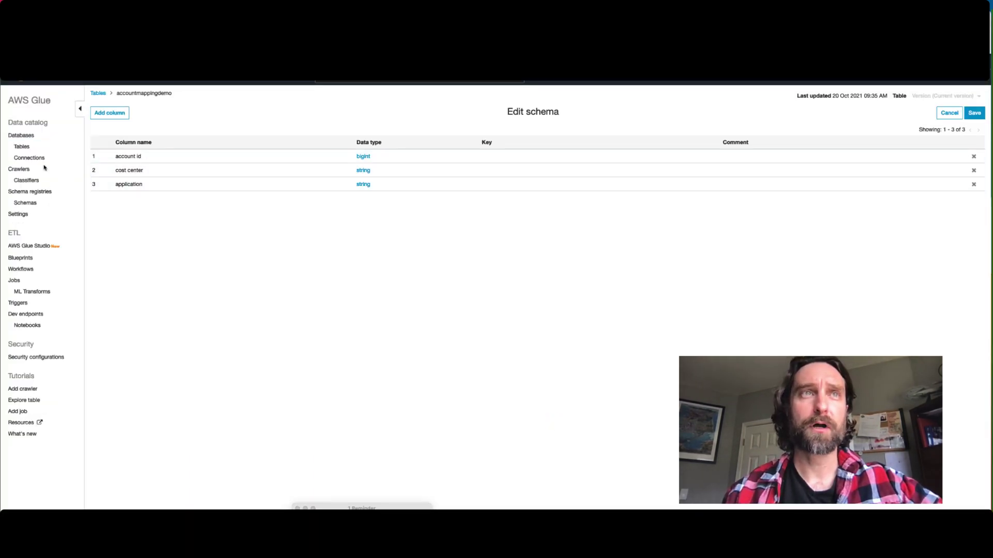
- In AWS Glue, change the accountmappingdemo table's account id column to string type
left_click(25, 148)
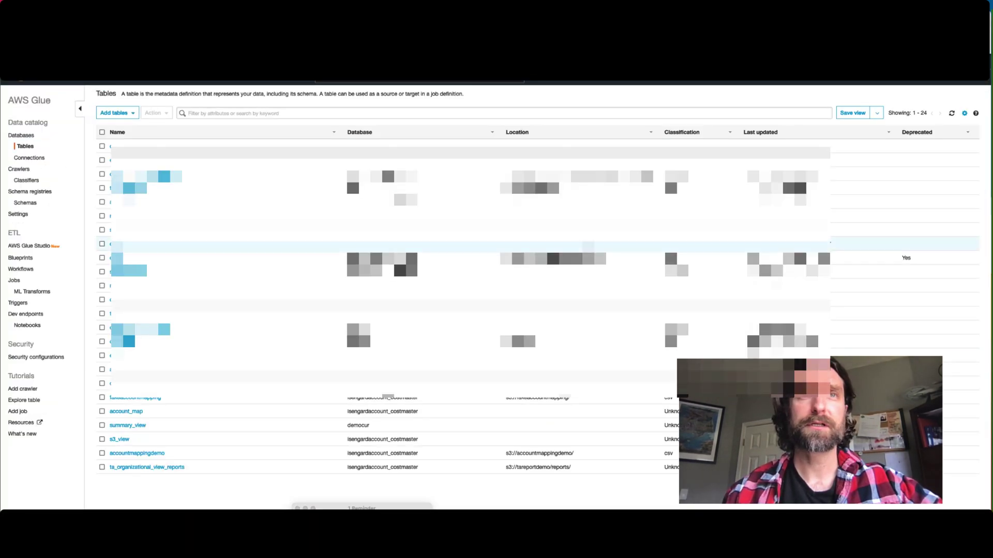
left_click(156, 450)
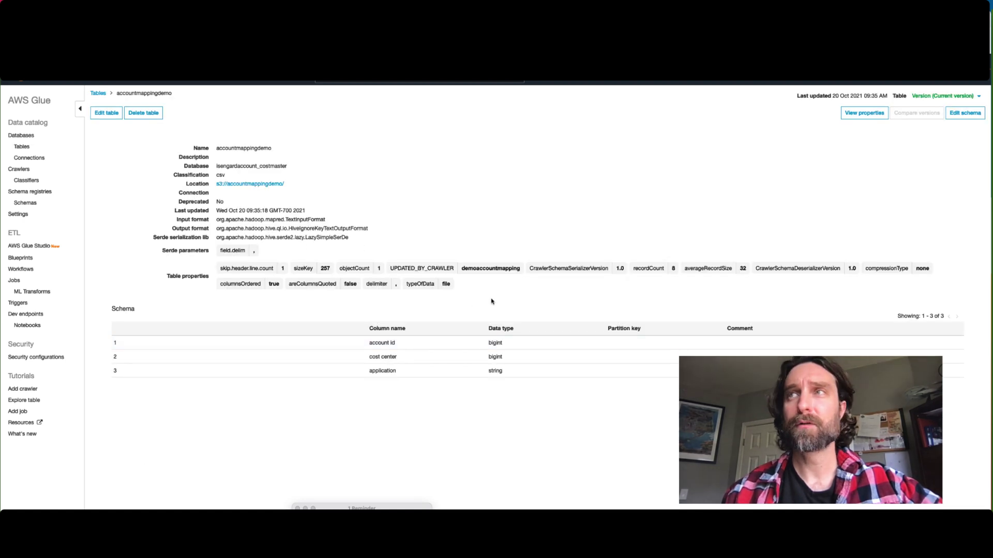
left_click(964, 113)
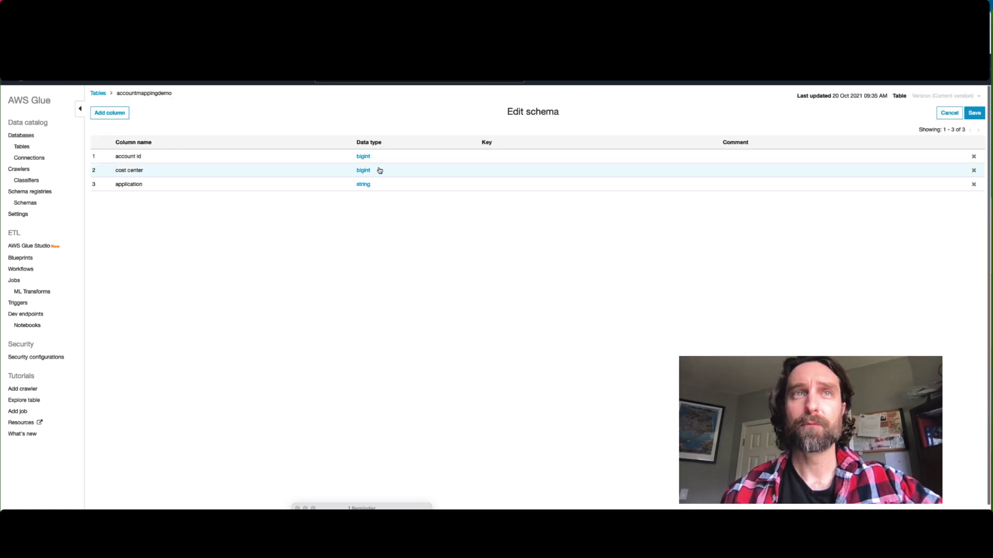
left_click(363, 156)
left_click(486, 133)
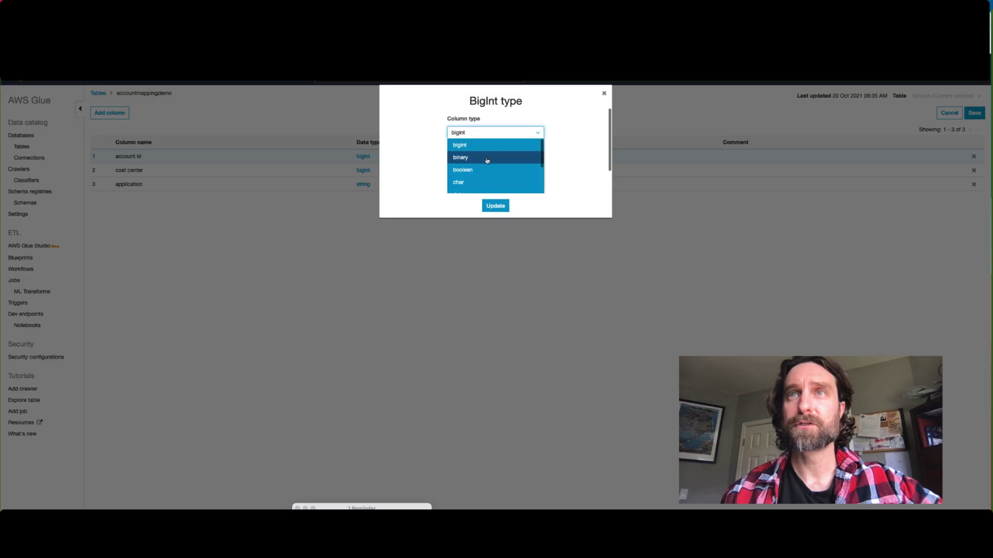
scroll(486, 161, "down", 5)
left_click(474, 172)
left_click(495, 206)
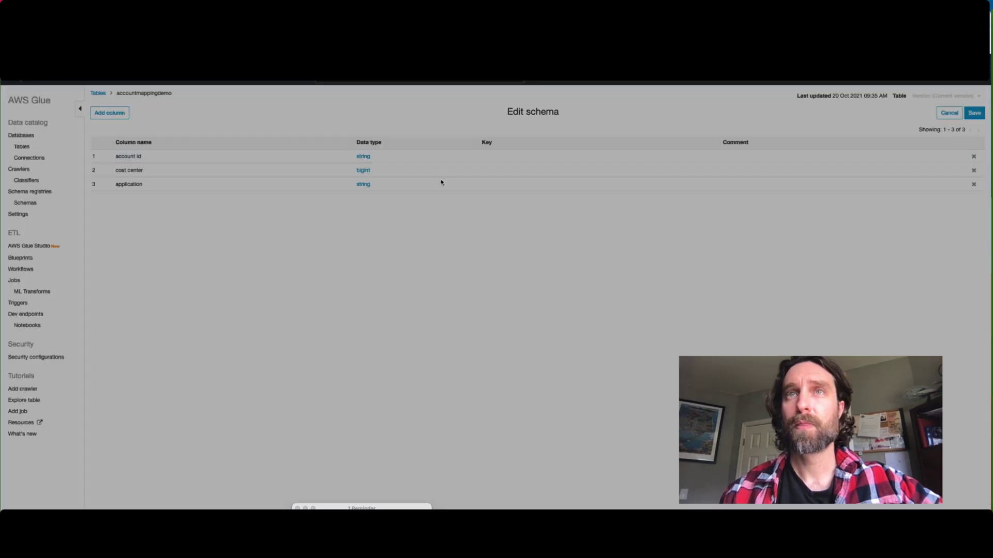
- Change the cost center column to string as well and save the table schema
left_click(364, 171)
left_click(486, 133)
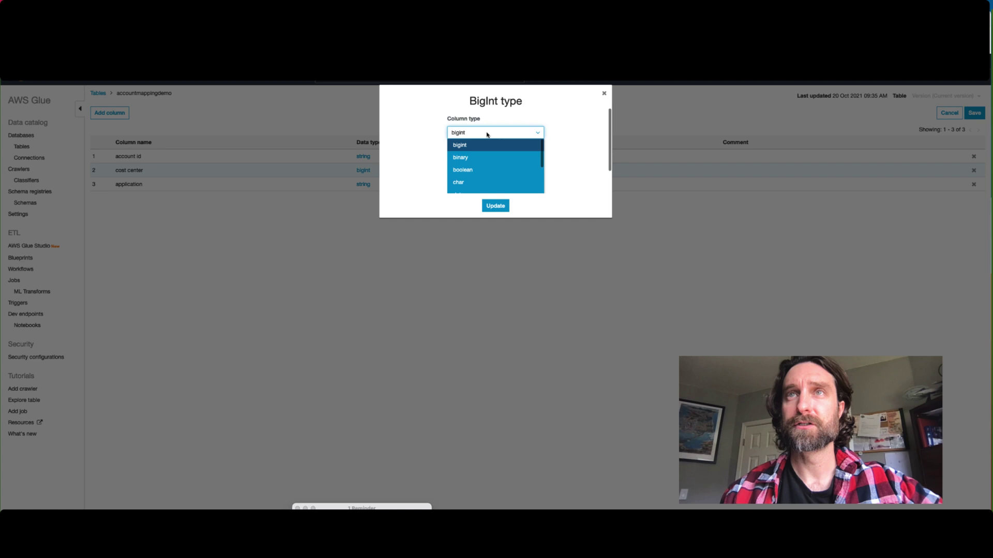
scroll(493, 155, "down", 5)
left_click(480, 176)
left_click(495, 205)
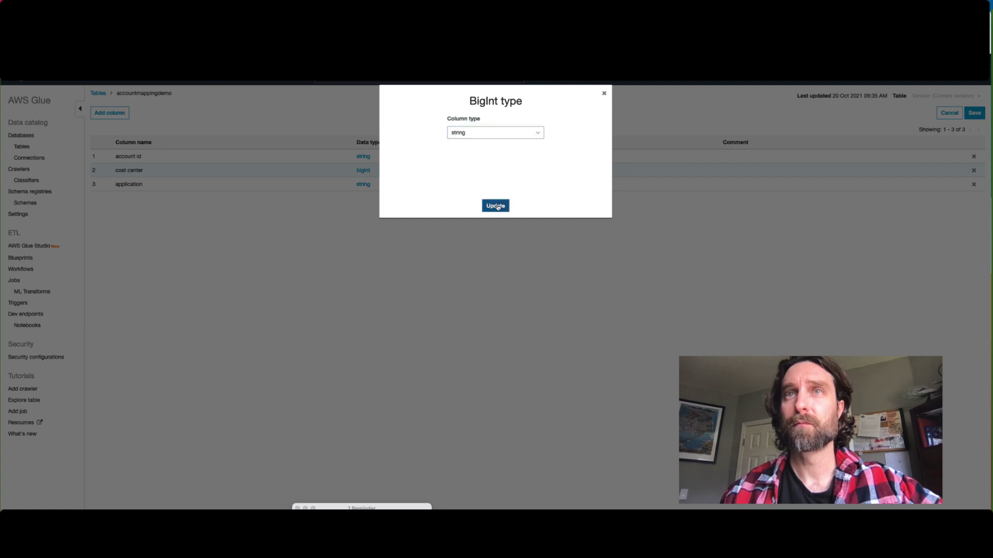
left_click(973, 113)
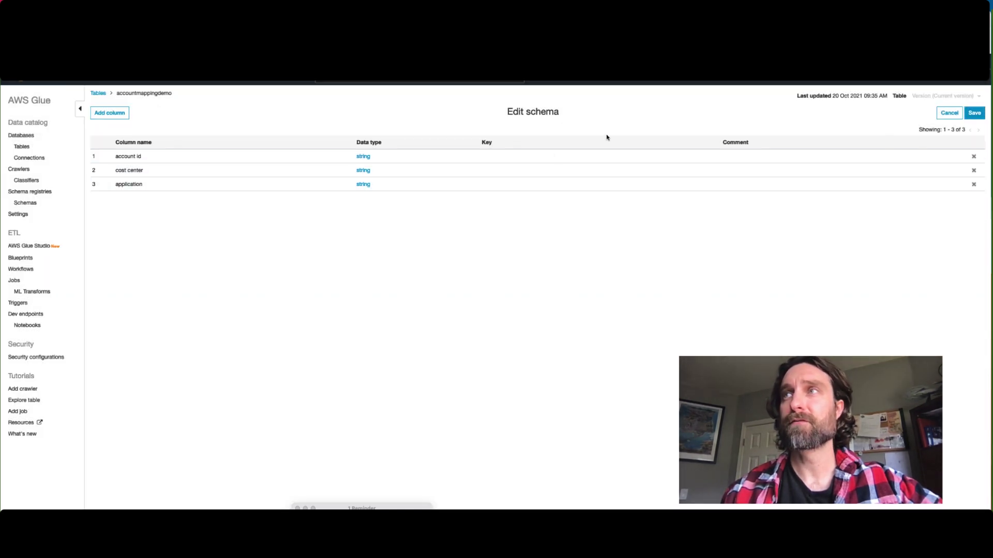
left_click(25, 171)
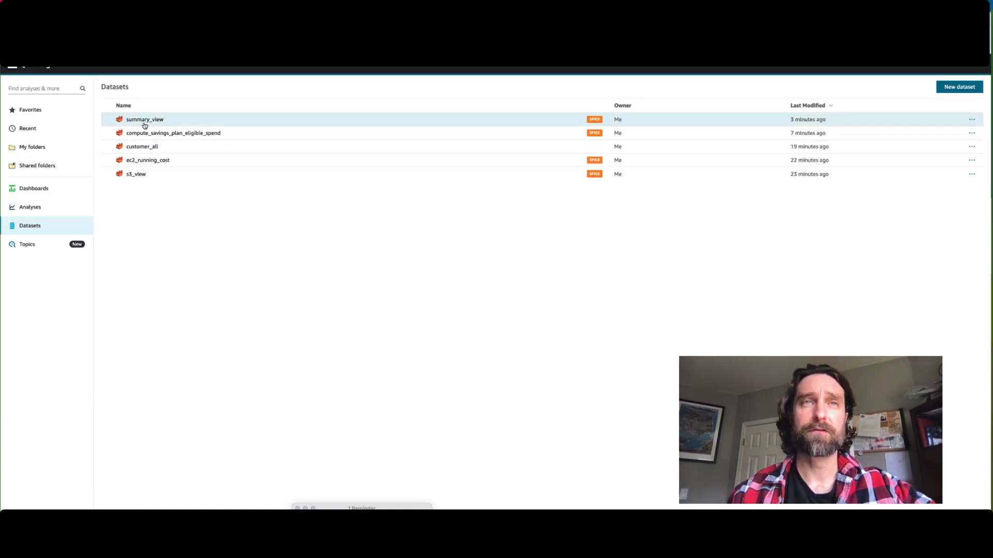
- Reopen summary_view for editing and check its accountmappingdemo join settings
left_click(145, 122)
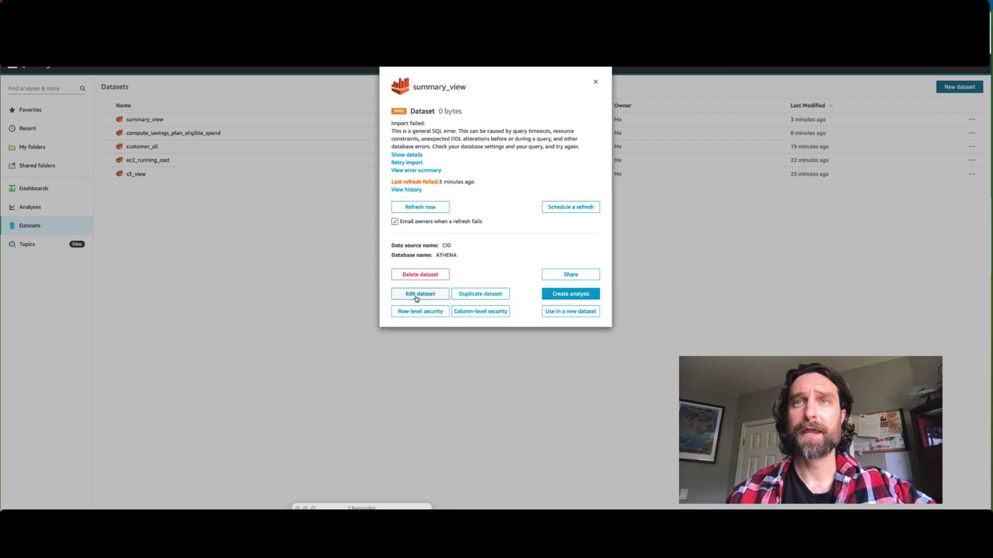
left_click(416, 299)
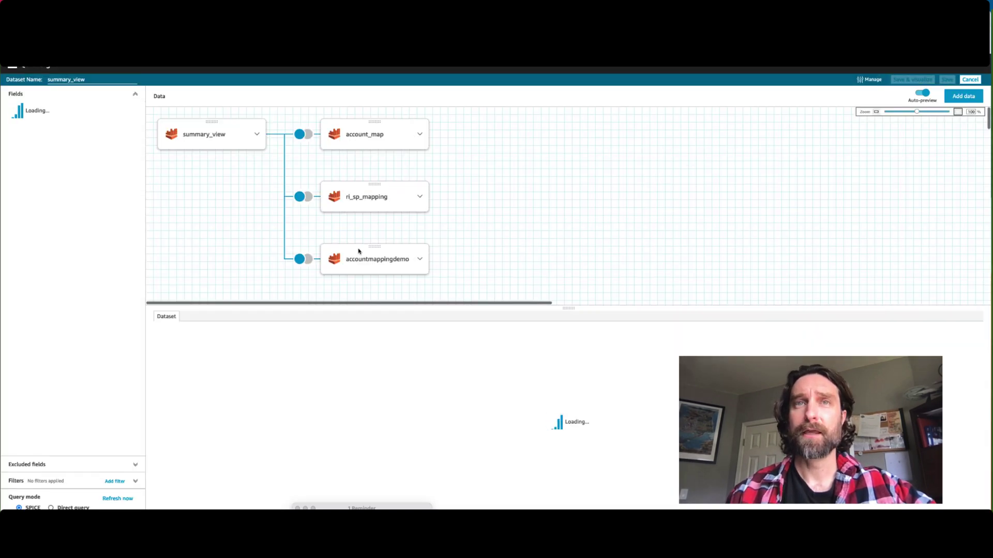
left_click(307, 265)
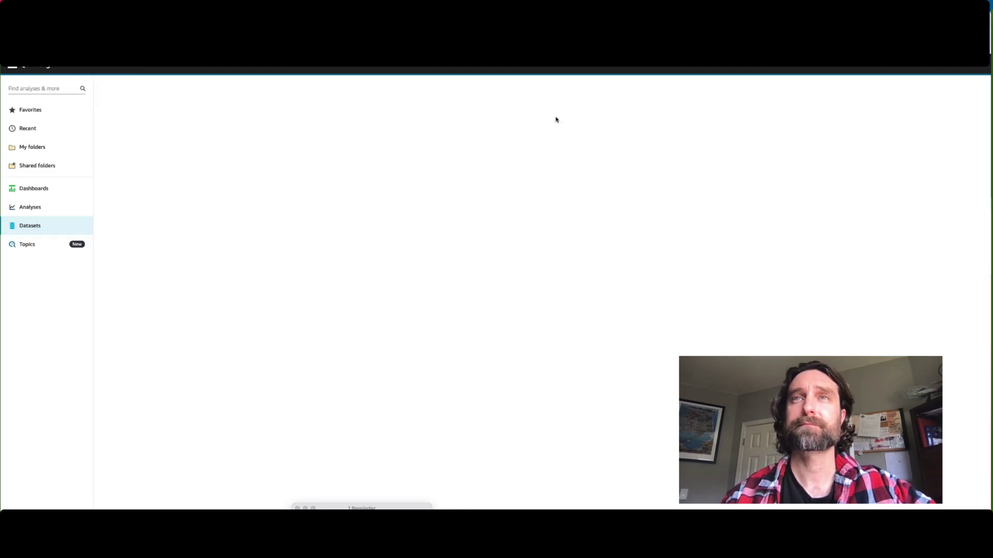
left_click(37, 208)
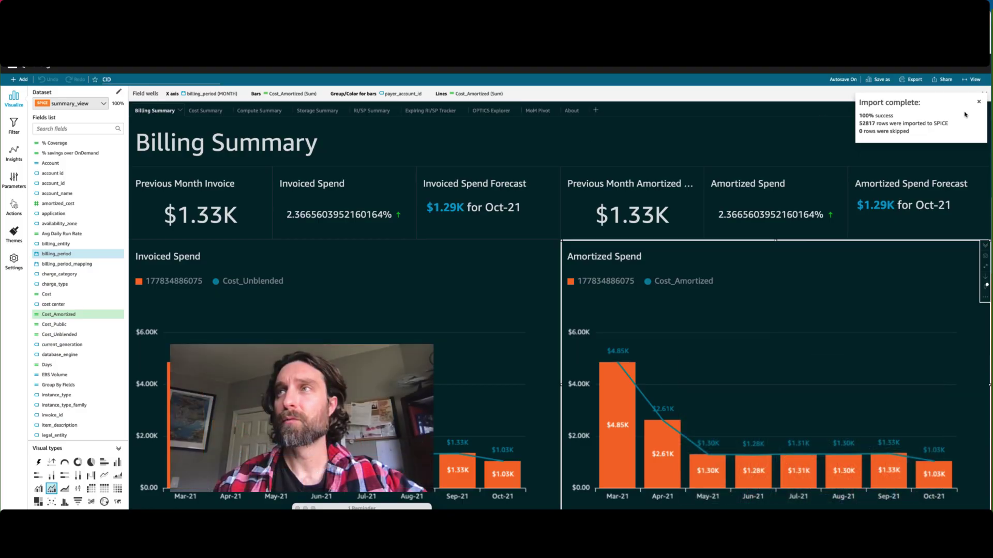
- Put Cost_Amortized on the chart's line values and group the bars by cost center
left_click(72, 128)
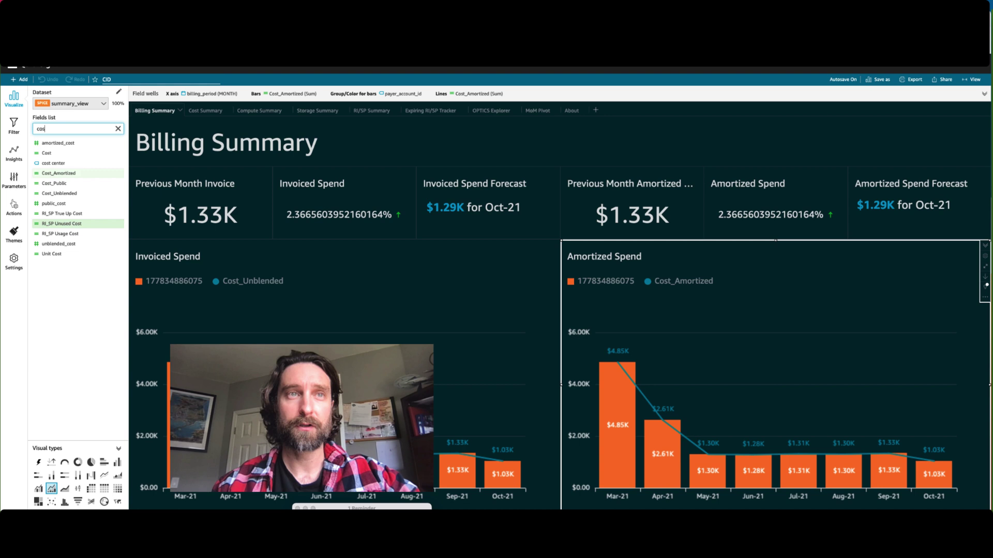
type("t")
left_click_drag(78, 173, 447, 95)
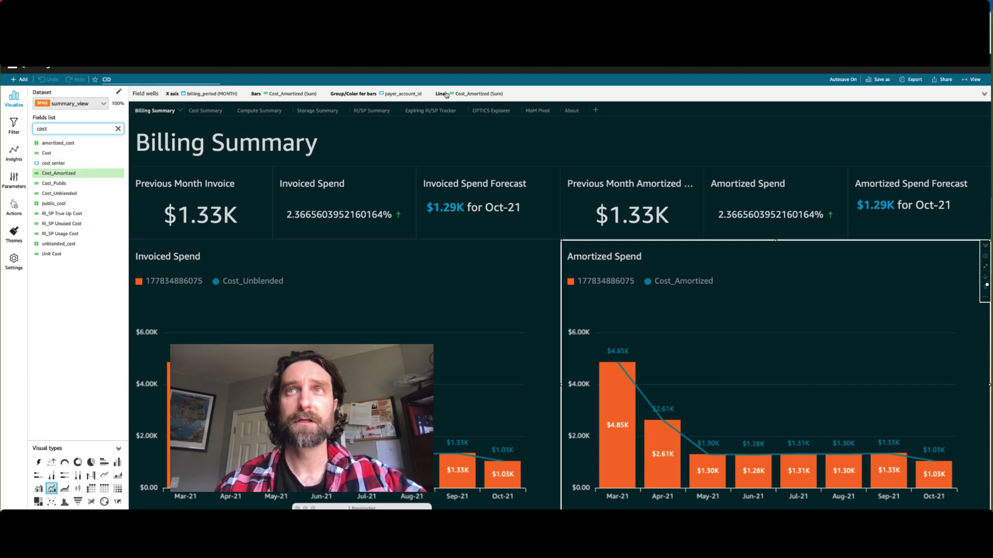
left_click(388, 99)
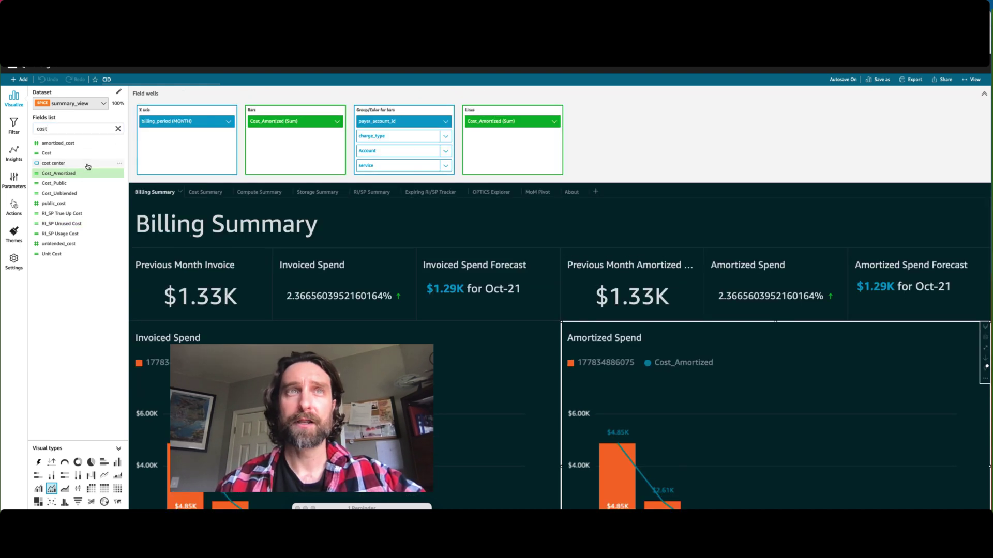
left_click_drag(67, 167, 379, 130)
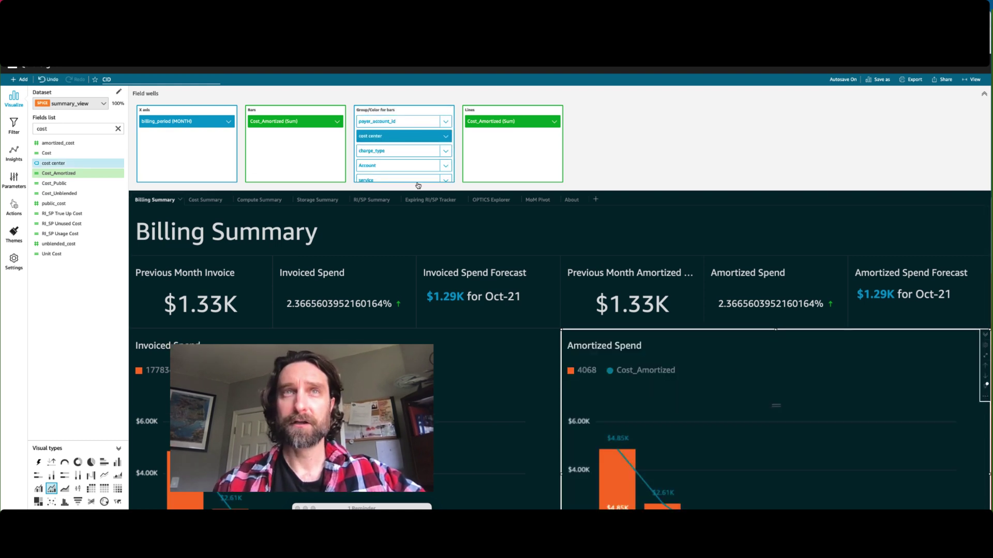
- Also group the Amortized Spend bars by application
left_click(73, 128)
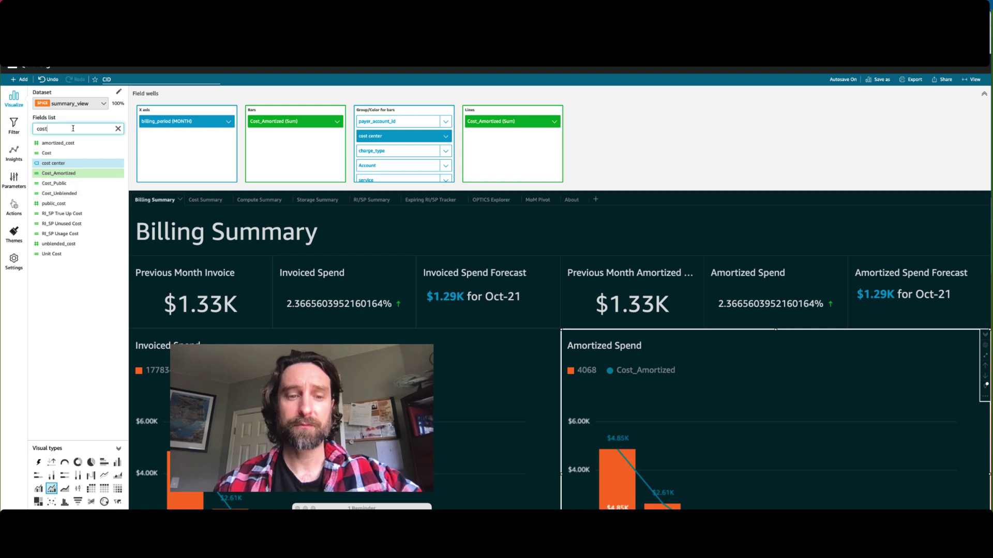
type("appla")
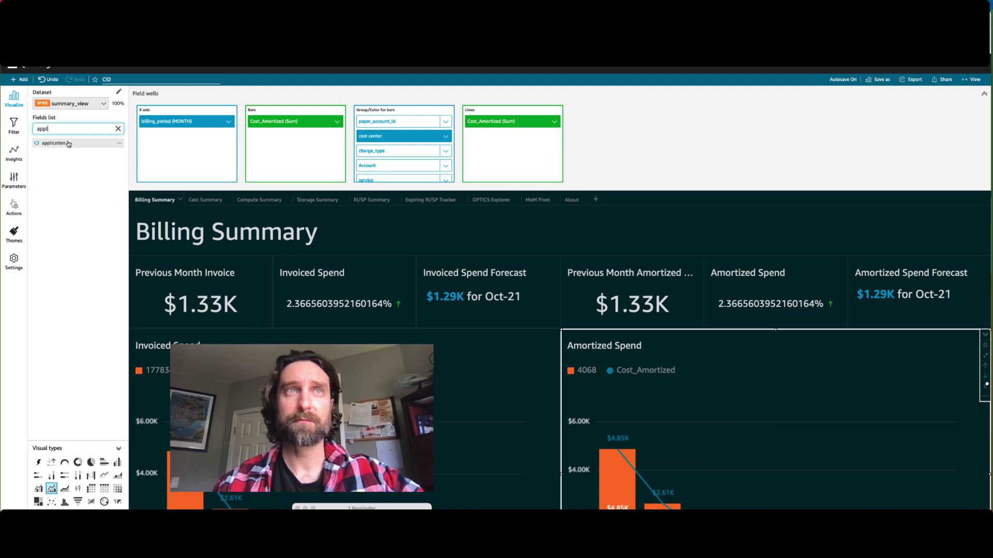
left_click_drag(53, 143, 376, 147)
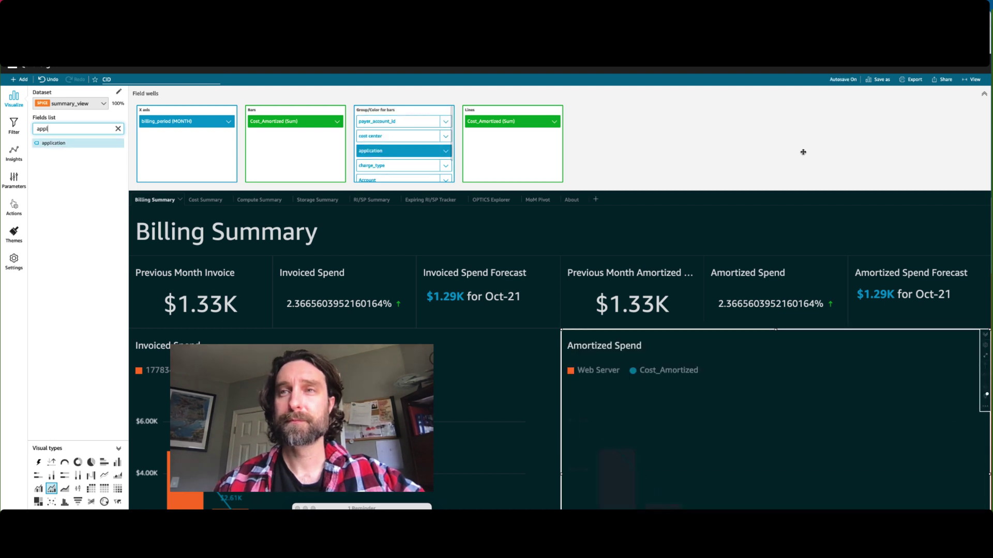